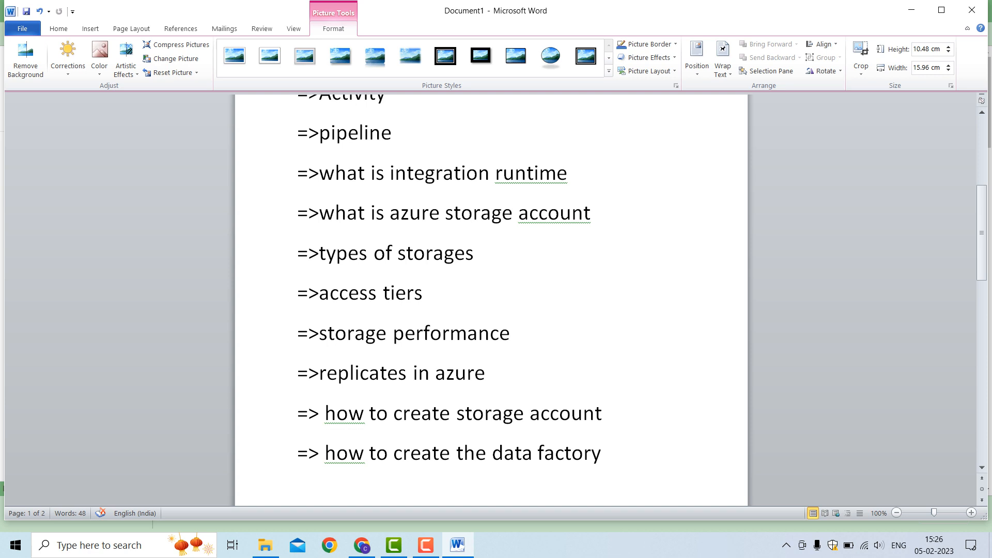
# Review the document's topic list, from data set and activity through storage accounts to creating the data factory, and the pipeline diagram below it
pyautogui.press('Down')
pyautogui.press('Up')
pyautogui.press('Up')
pyautogui.press('Up')
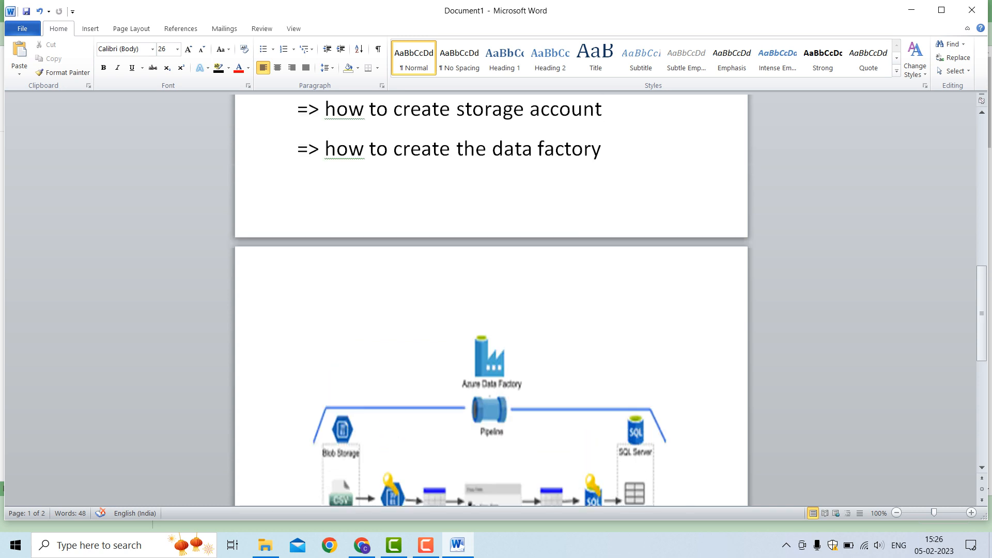
pyautogui.press('Up')
pyautogui.press('Up')
pyautogui.press('Up')
pyautogui.press('Up')
pyautogui.press('Up')
pyautogui.press('Up')
pyautogui.press('Up')
pyautogui.press('Up')
pyautogui.press('Down')
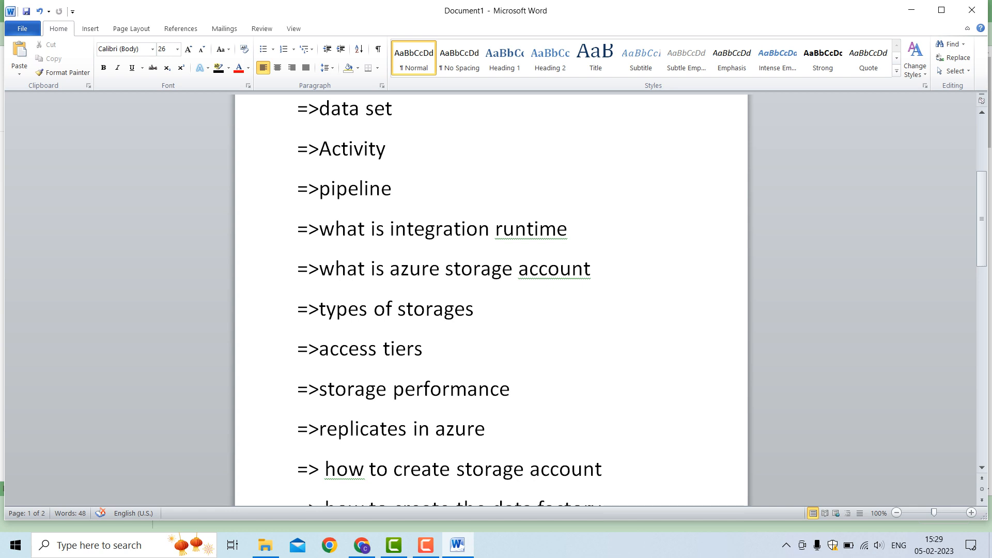
pyautogui.press('Down')
pyautogui.press('Down')
pyautogui.moveTo(983, 197); pyautogui.dragTo(983, 236)
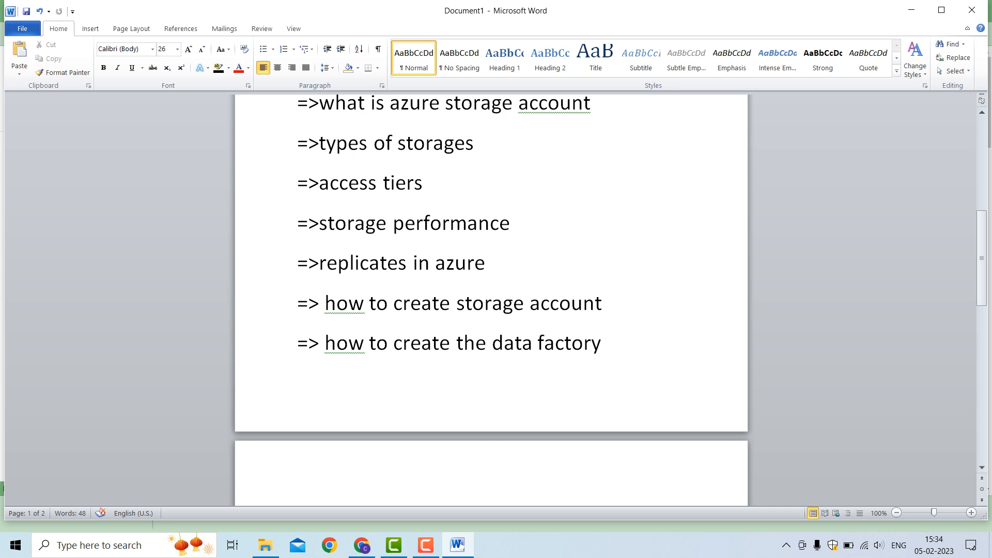
# Switch to the Azure portal in Chrome and start creating a new storage account from the Storage accounts service
pyautogui.click(362, 545)
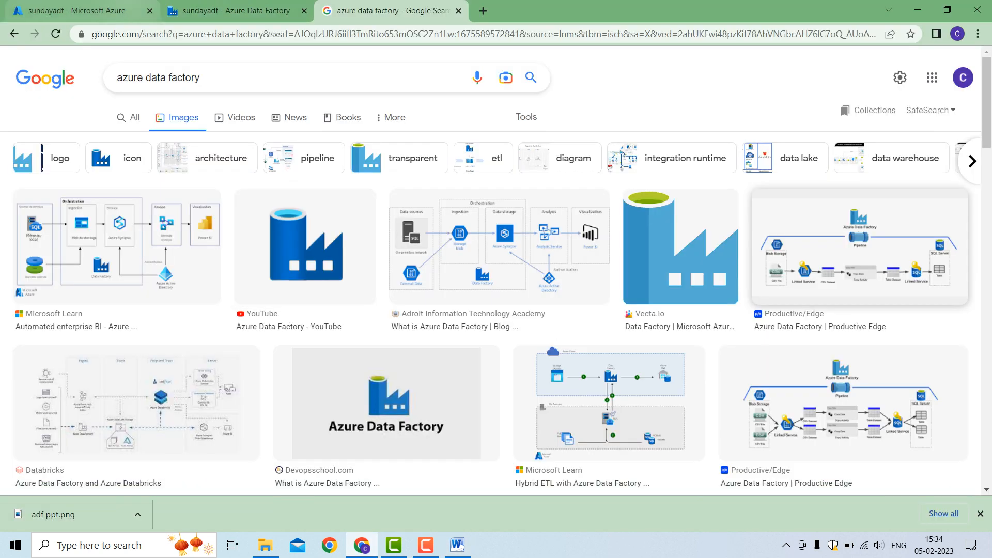
pyautogui.click(77, 10)
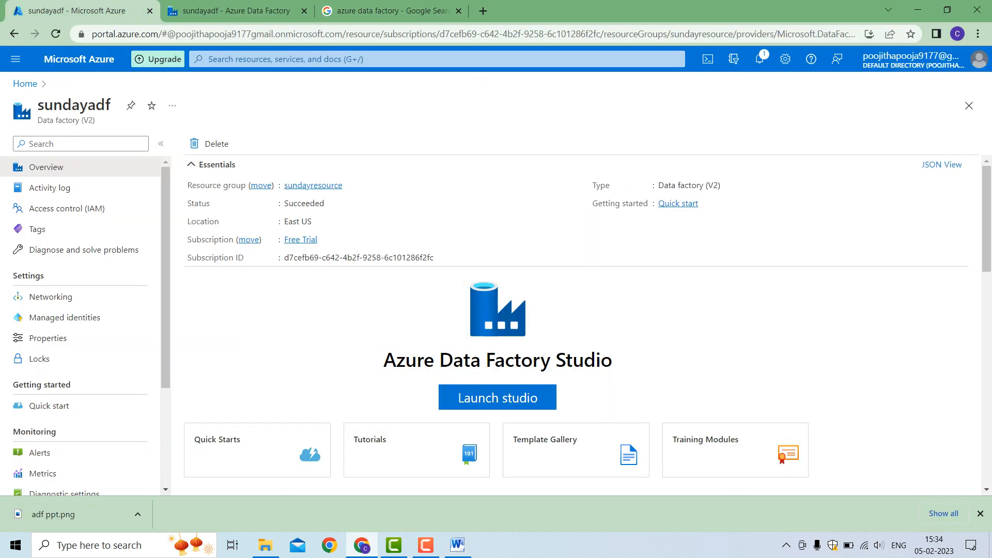
pyautogui.click(24, 83)
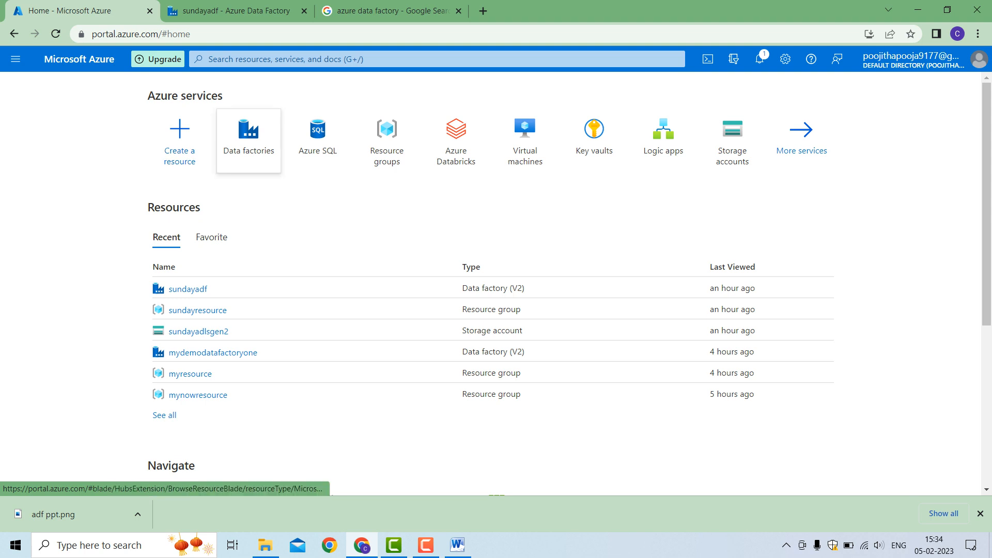
pyautogui.moveTo(249, 140)
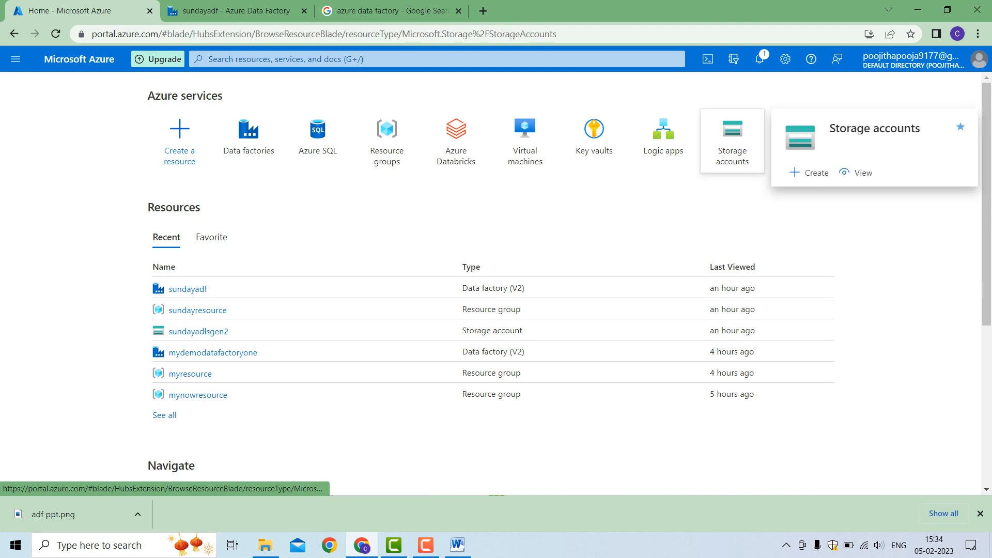
pyautogui.click(732, 137)
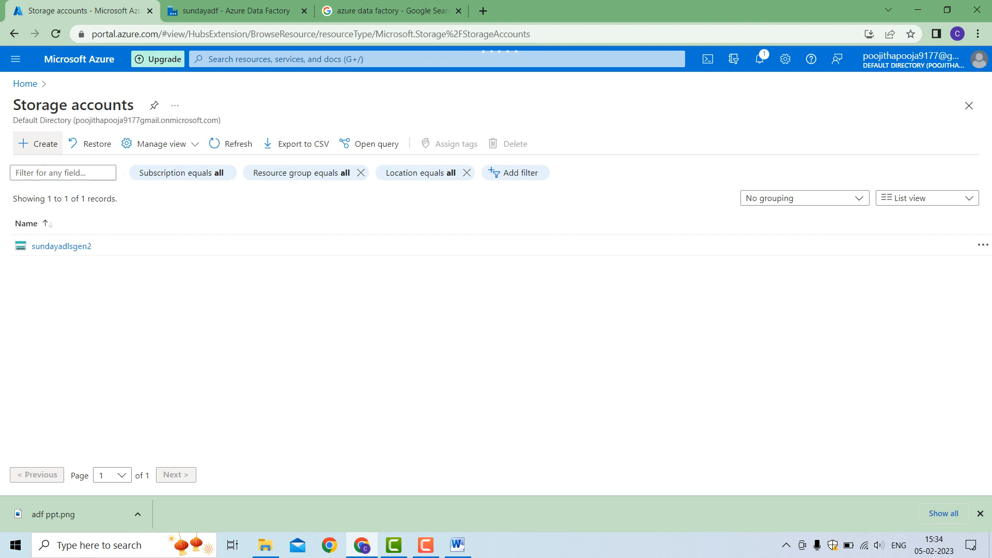
pyautogui.click(38, 144)
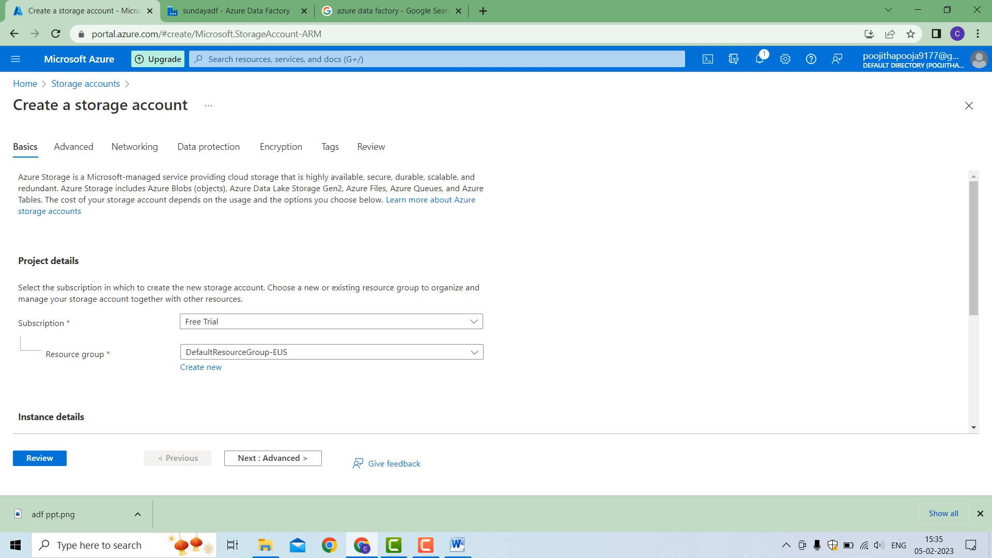
pyautogui.scroll(-2, 496, 305)
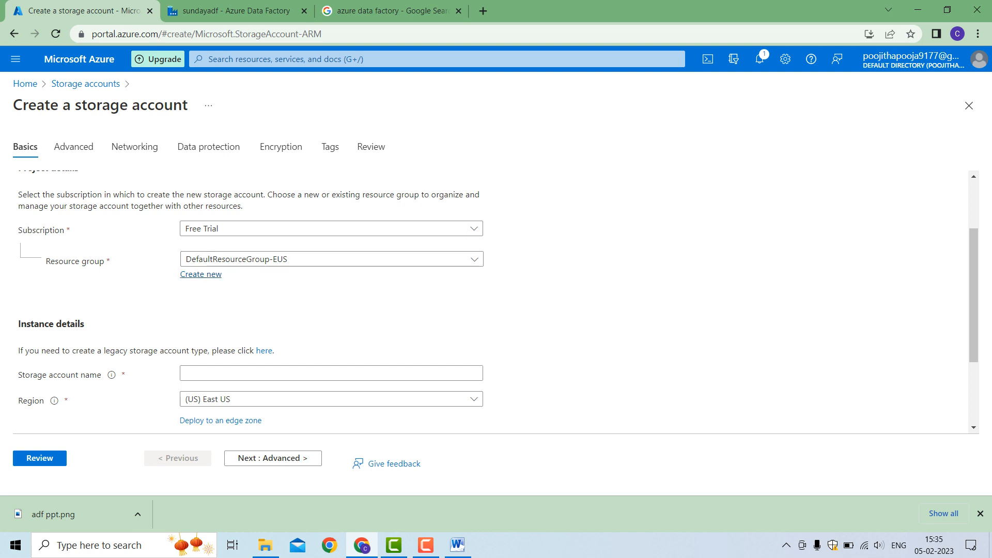
pyautogui.click(201, 275)
pyautogui.click(277, 406)
pyautogui.click(330, 259)
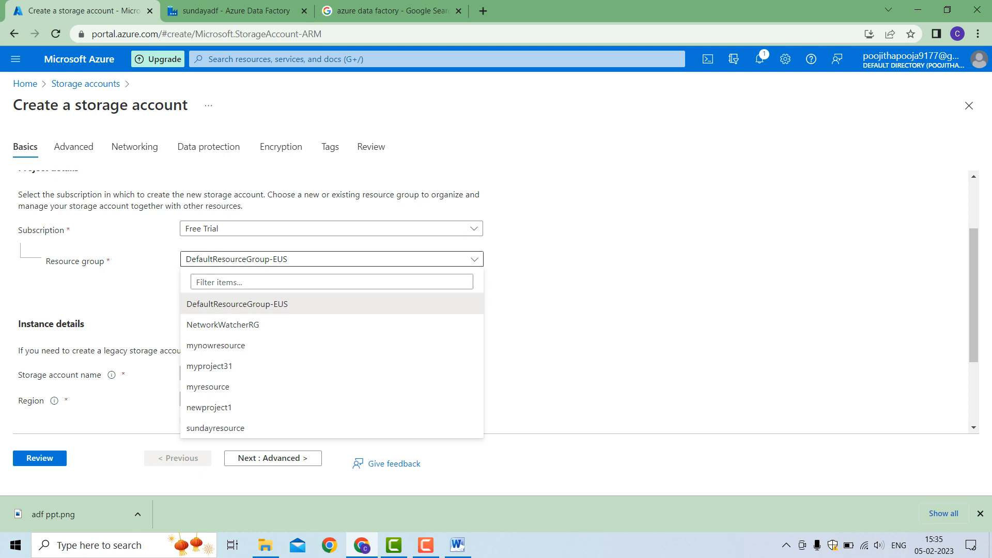
pyautogui.click(237, 304)
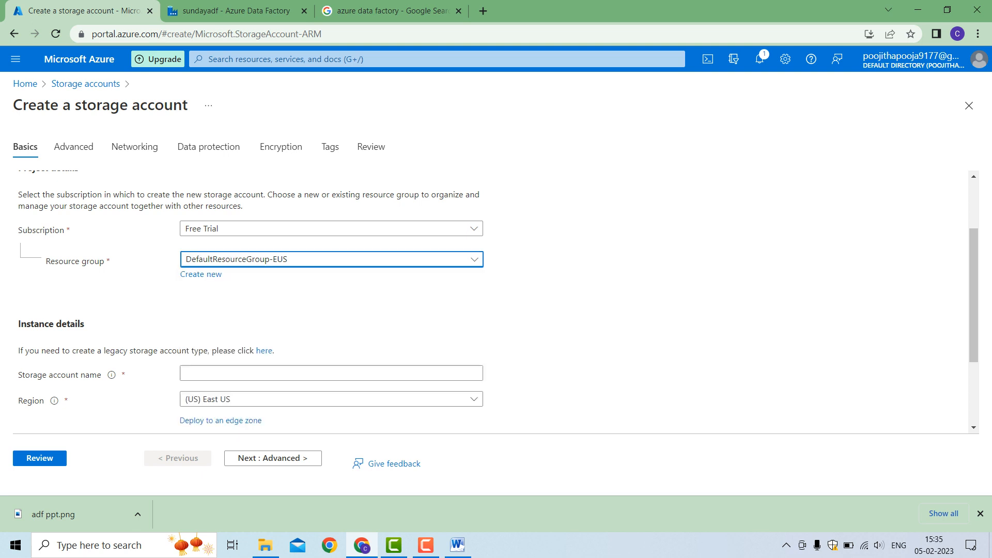
# Create a new resource group named myresumeresource for the storage account
pyautogui.click(201, 274)
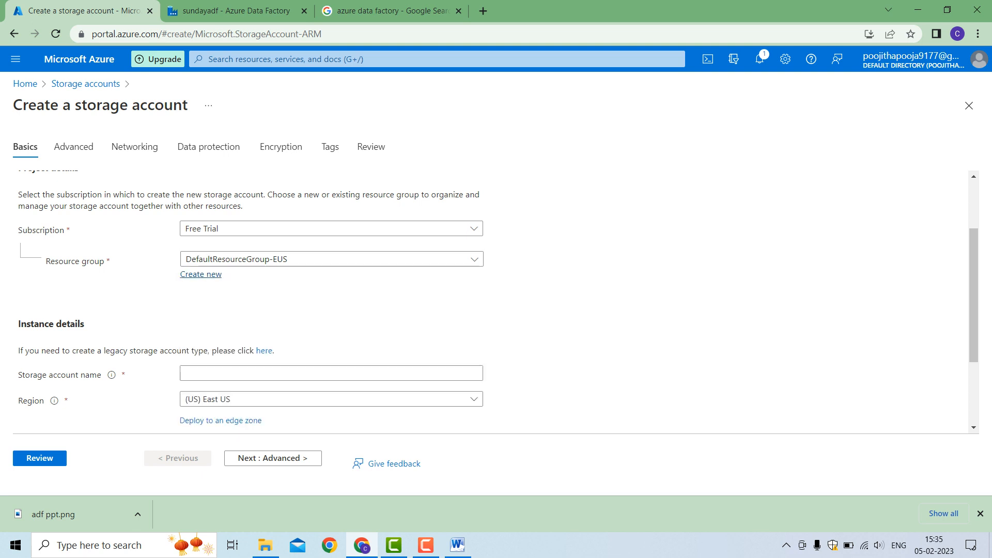
pyautogui.write('m')
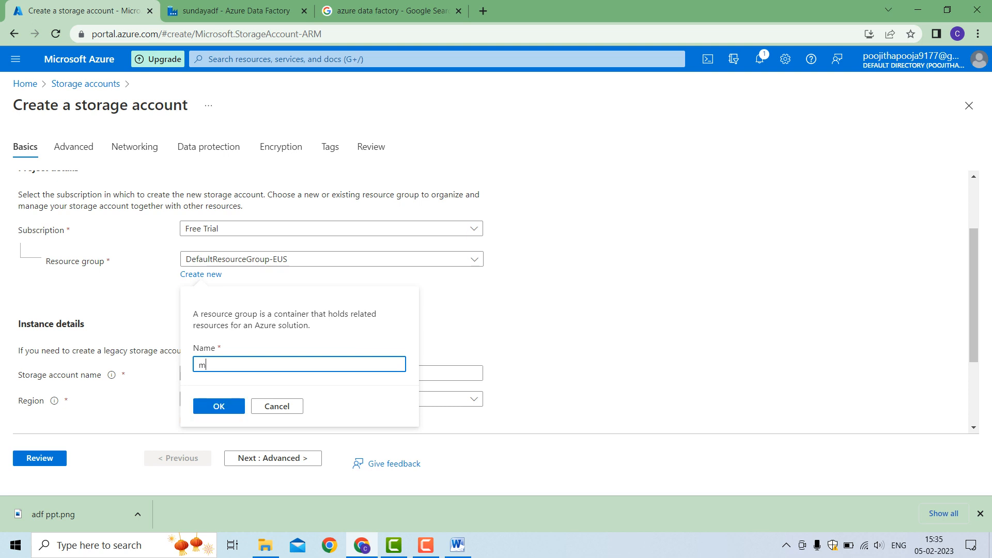
pyautogui.write('yresumeresource')
pyautogui.press('Return')
# Name the storage account mydemoblostorage
pyautogui.click(331, 373)
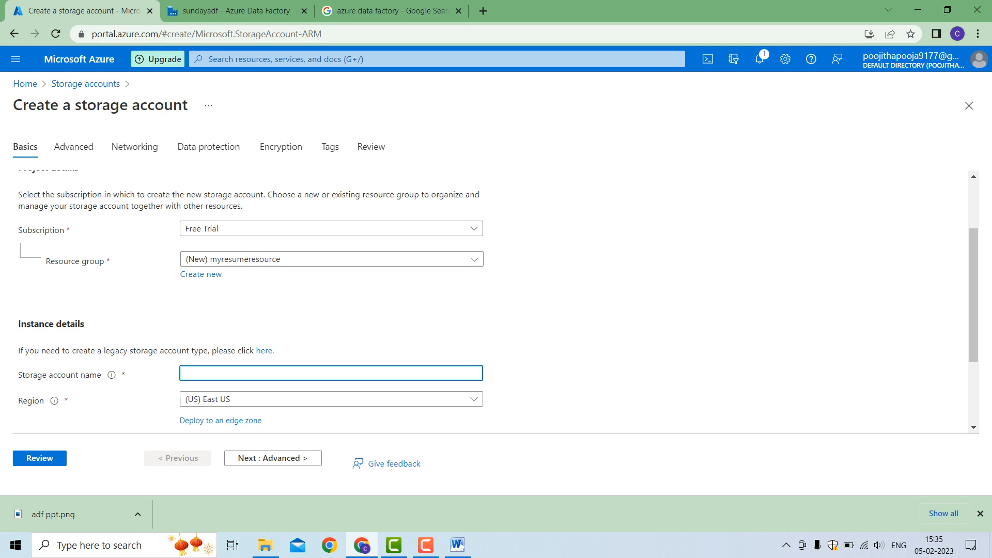
pyautogui.write('mydemoblostorage')
pyautogui.press('Tab')
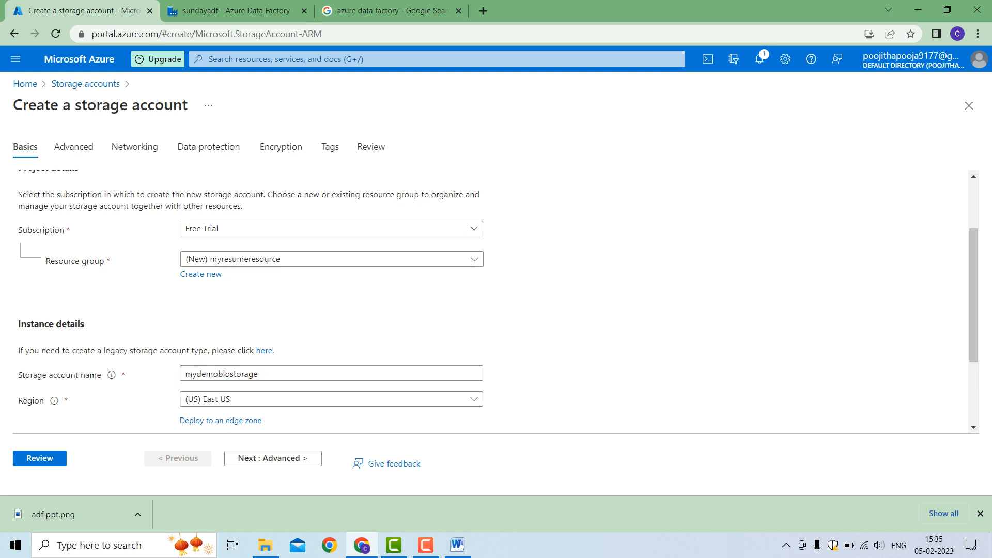
# Look through the available regions and choose (US) East US for the storage account
pyautogui.scroll(-3, 496, 305)
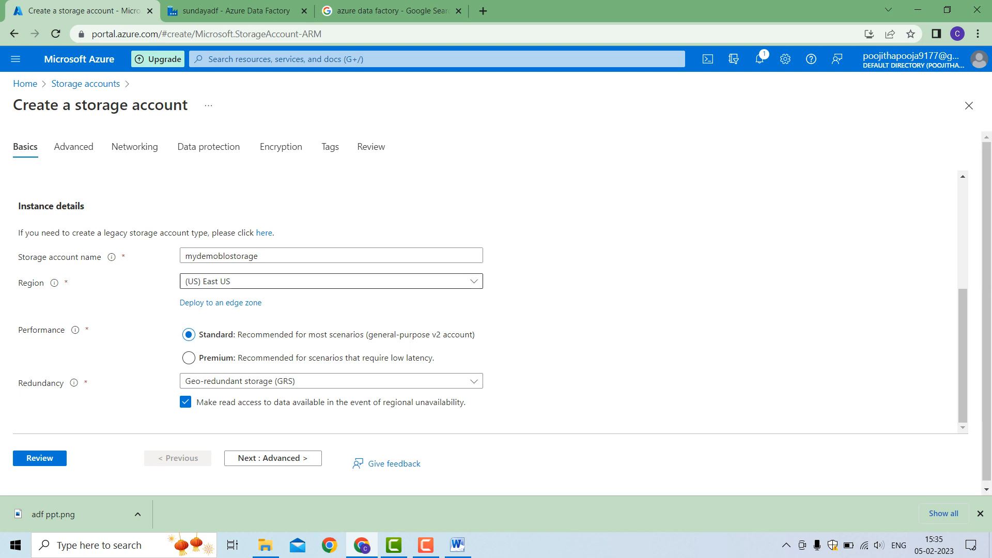
pyautogui.click(332, 281)
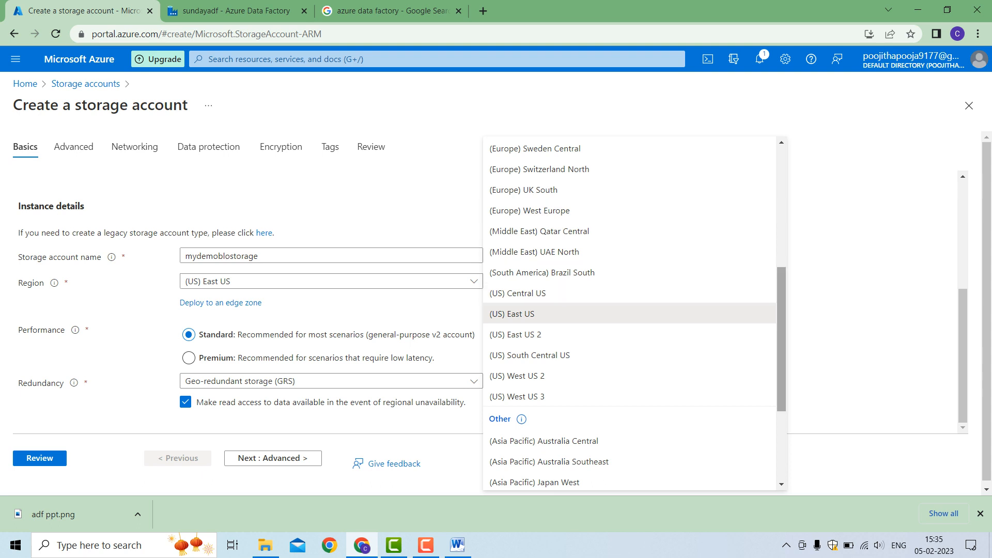
pyautogui.scroll(8, 630, 310)
pyautogui.scroll(-5, 629, 310)
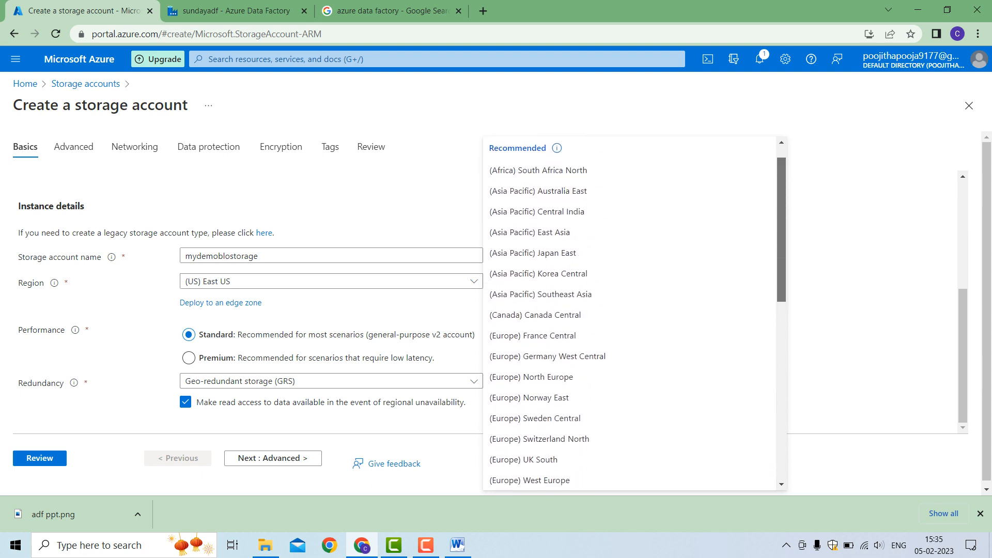
pyautogui.scroll(-3, 629, 310)
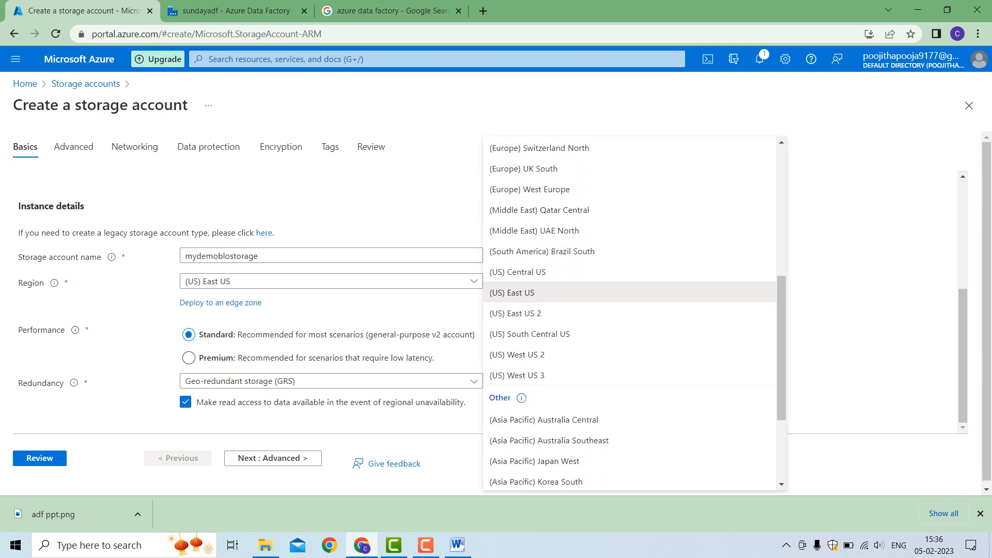
pyautogui.click(629, 293)
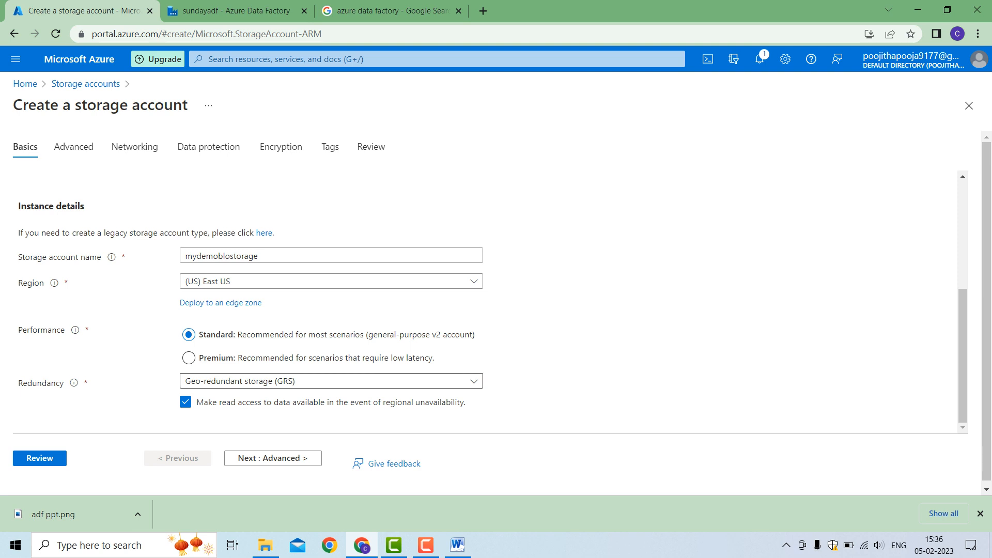
# Check the redundancy options, keep Geo-redundant storage (GRS), and proceed to the Advanced settings
pyautogui.click(331, 382)
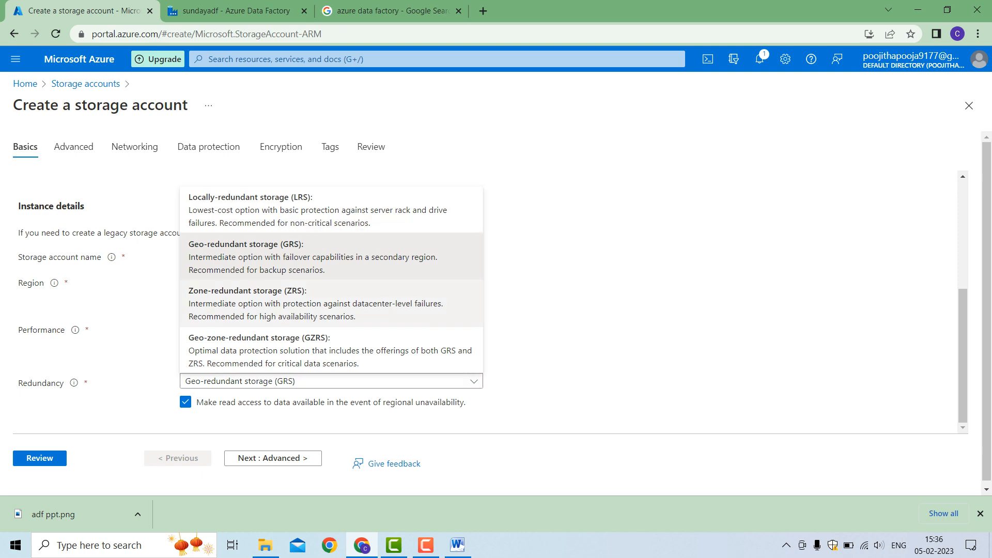
pyautogui.click(331, 381)
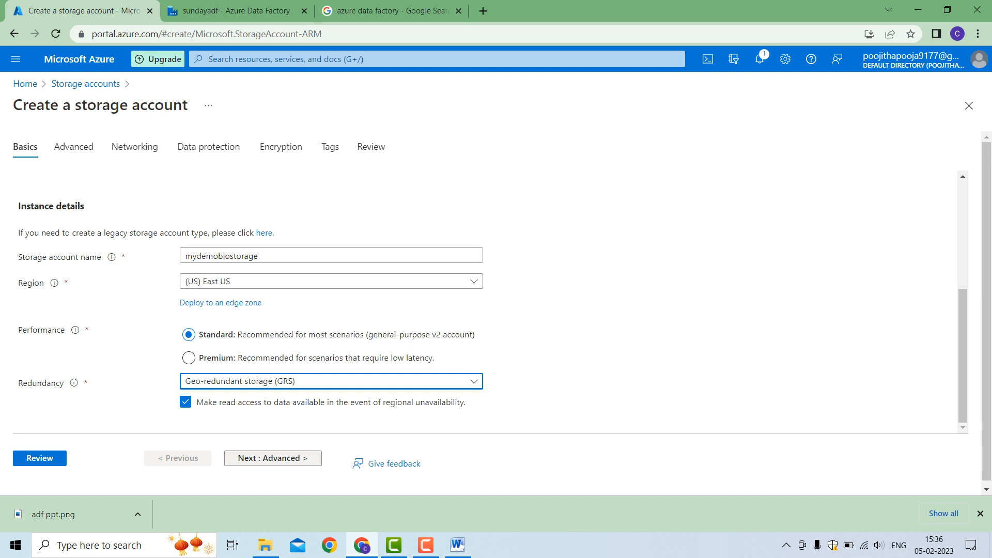
pyautogui.click(272, 459)
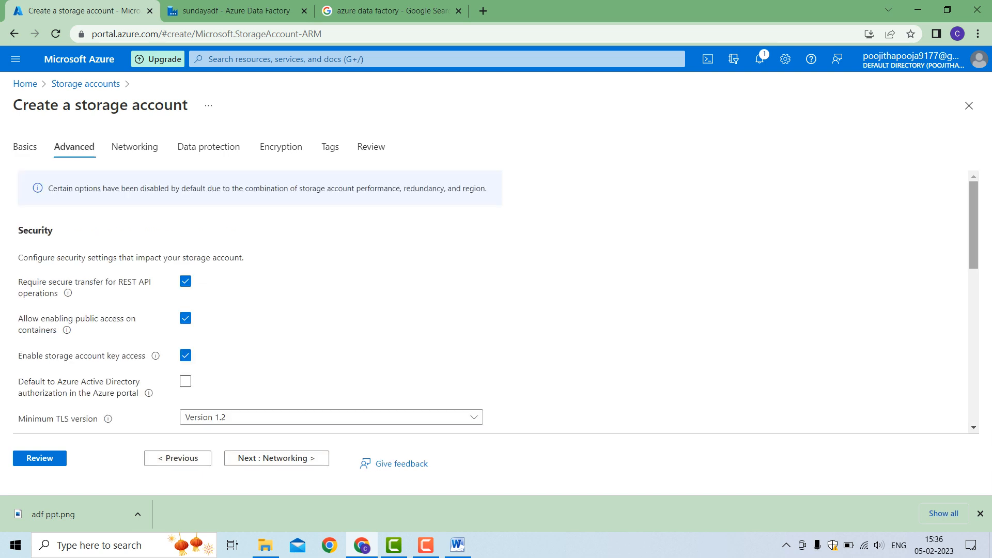
# Go through the Advanced settings, keeping hierarchical namespace off and the Hot access tier, and proceed to the Networking settings
pyautogui.scroll(-2, 496, 302)
pyautogui.scroll(-2, 496, 302)
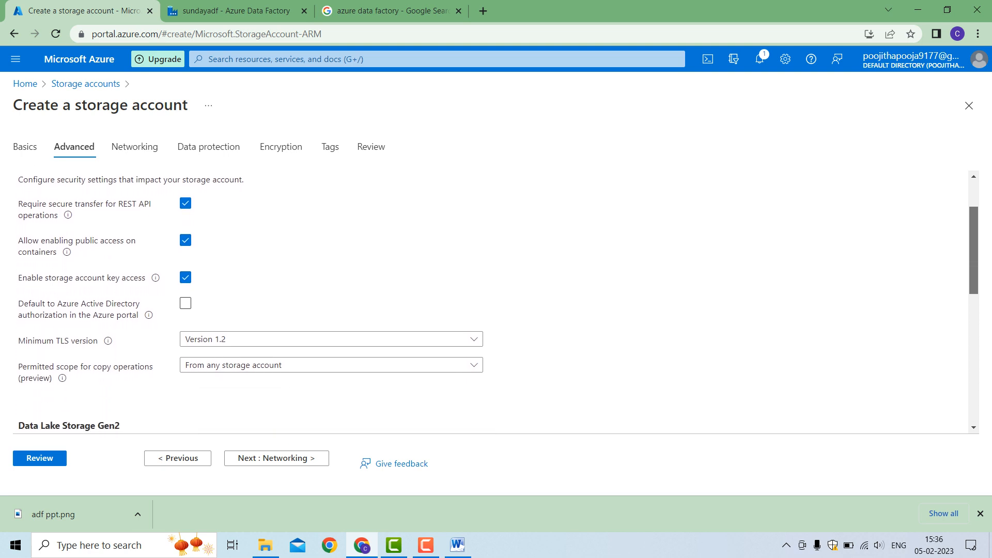
pyautogui.scroll(-3, 496, 303)
pyautogui.scroll(-1, 496, 302)
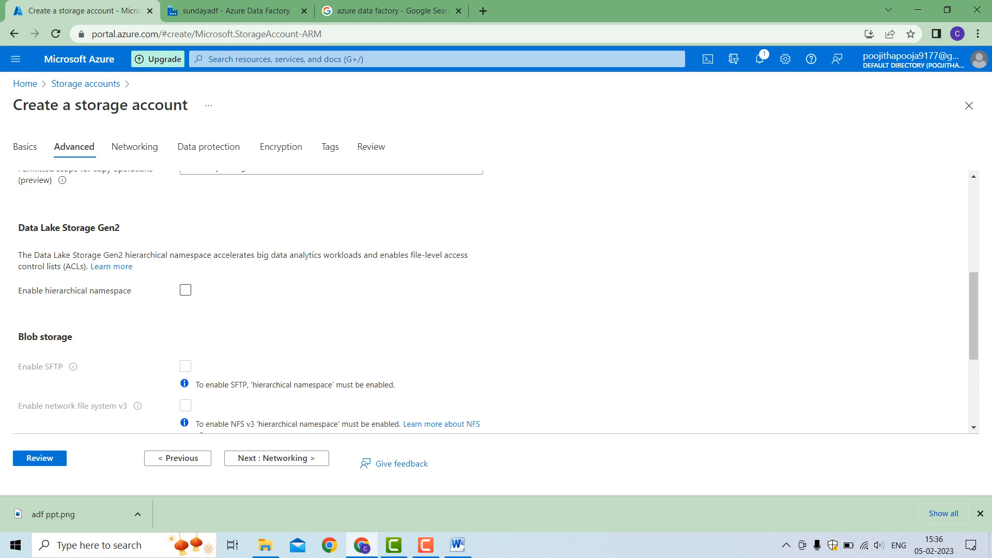
pyautogui.scroll(-3, 496, 299)
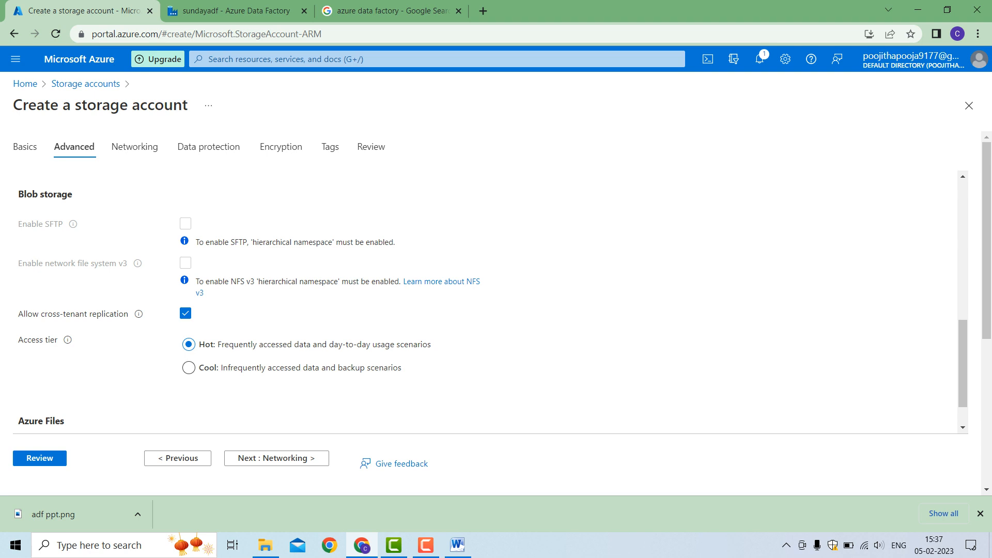
pyautogui.scroll(-1, 492, 301)
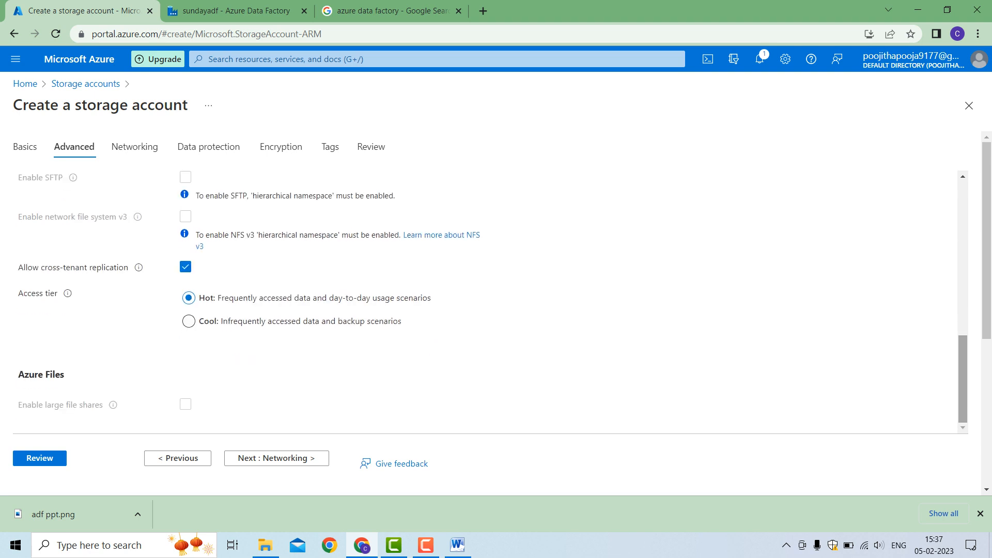
pyautogui.click(276, 459)
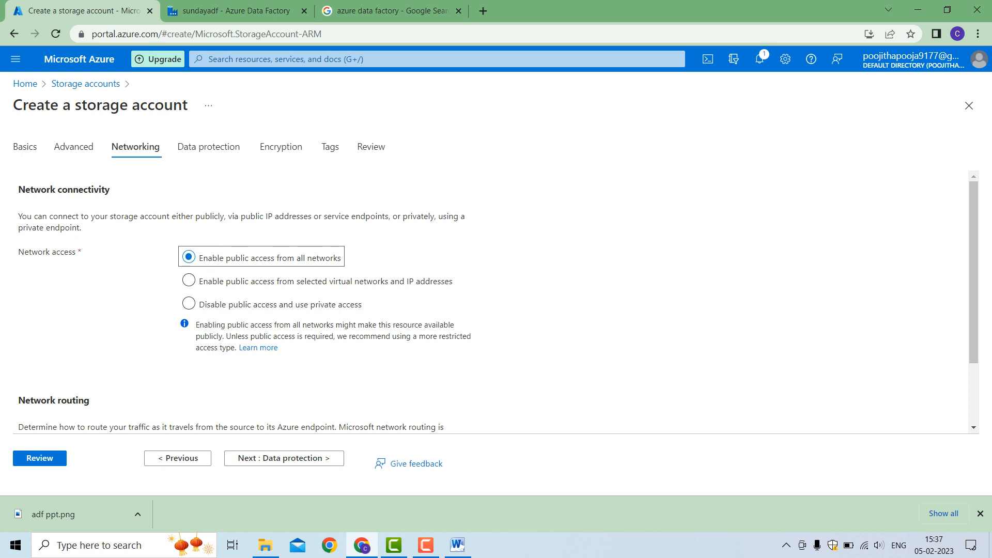
# Keep the default networking, data protection and encryption settings and proceed to the tags
pyautogui.scroll(-2, 498, 306)
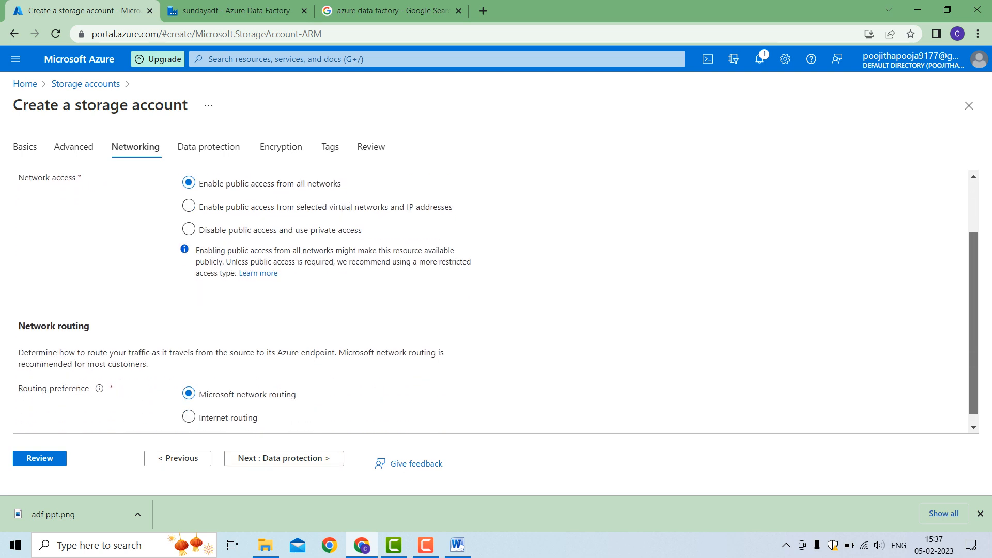
pyautogui.click(284, 458)
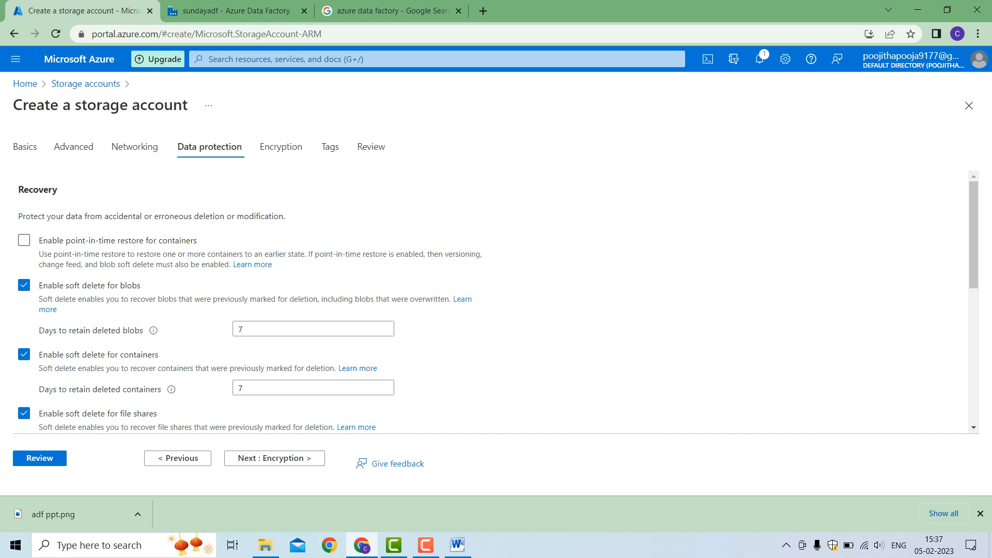
pyautogui.moveTo(154, 330)
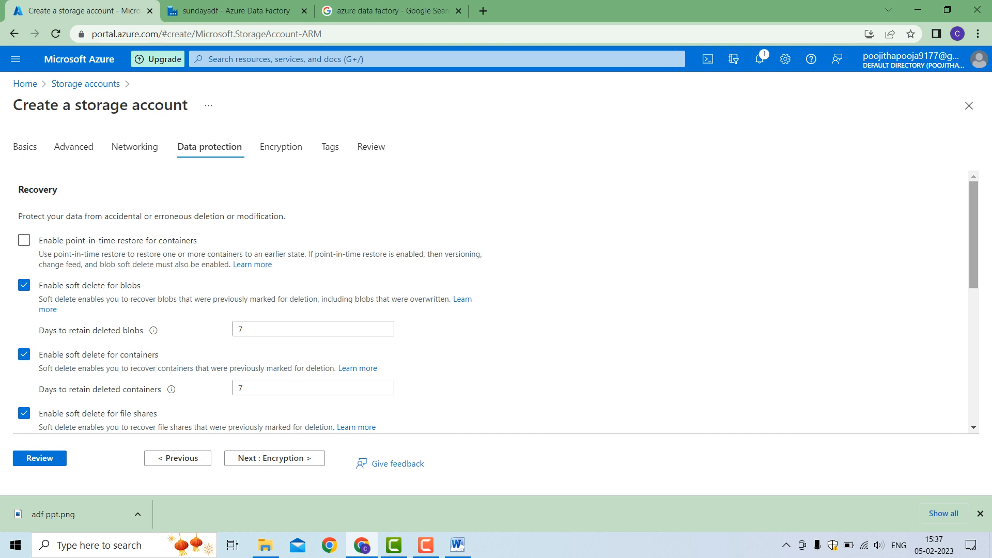
pyautogui.scroll(-5, 498, 301)
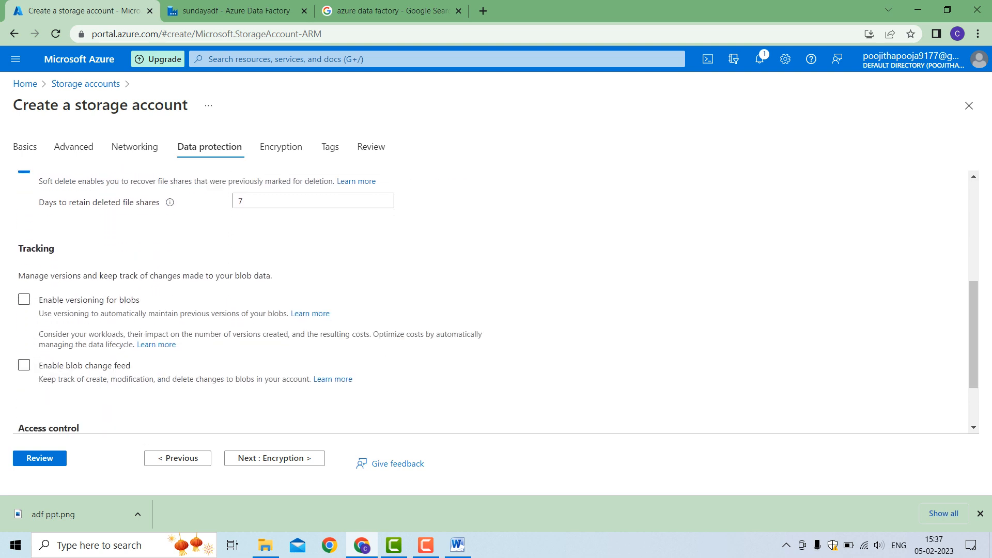
pyautogui.click(274, 458)
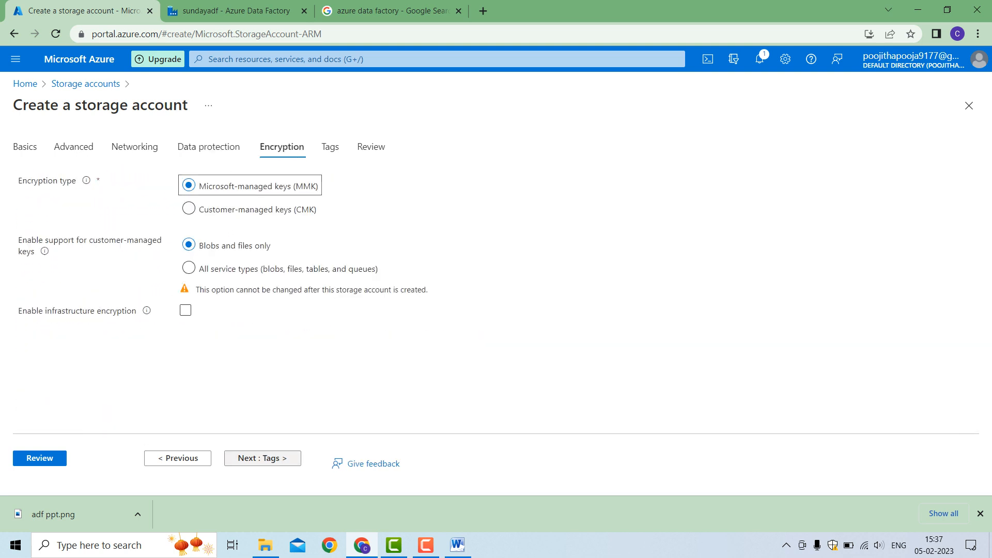
pyautogui.click(275, 458)
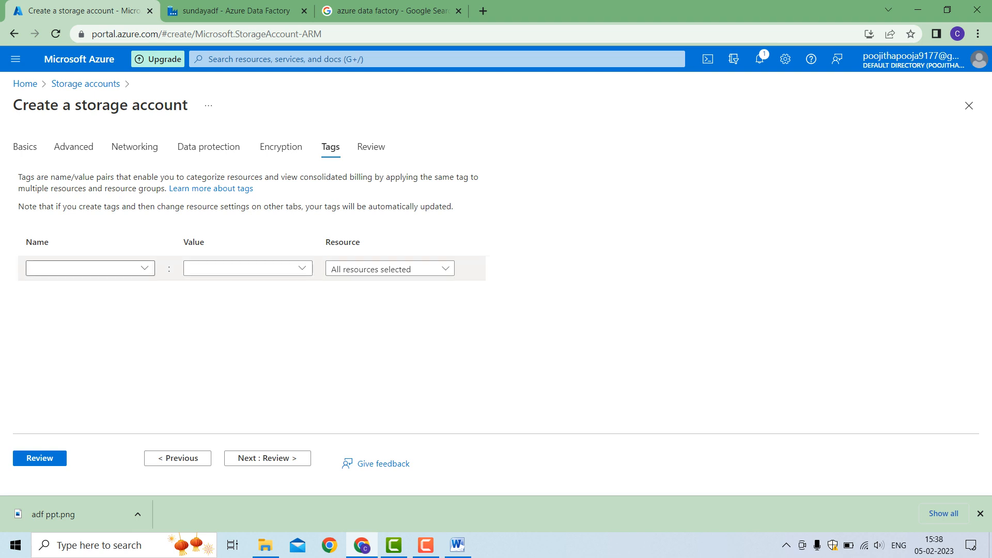
# Leave the tags empty, create the storage account from the review page, and open the deployed resource
pyautogui.click(267, 458)
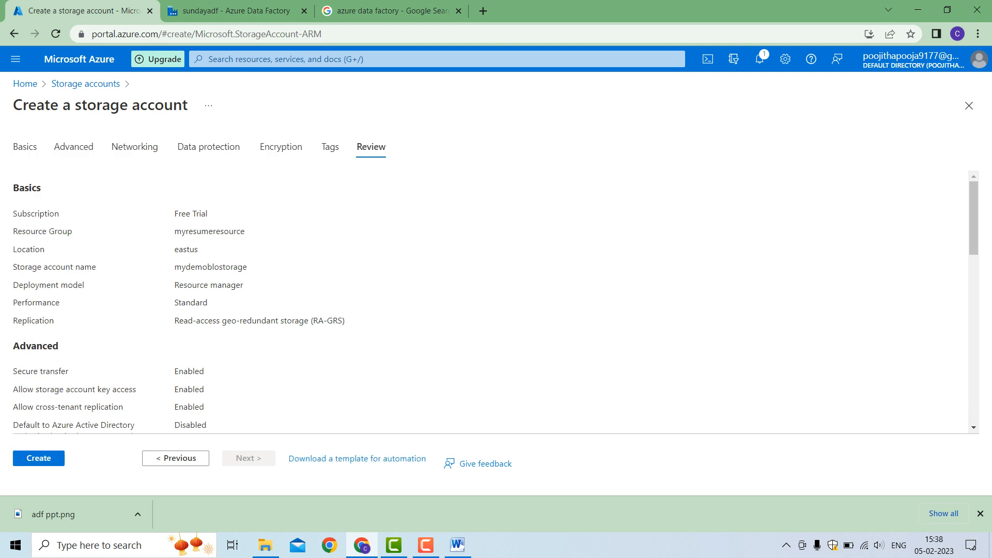
pyautogui.click(38, 458)
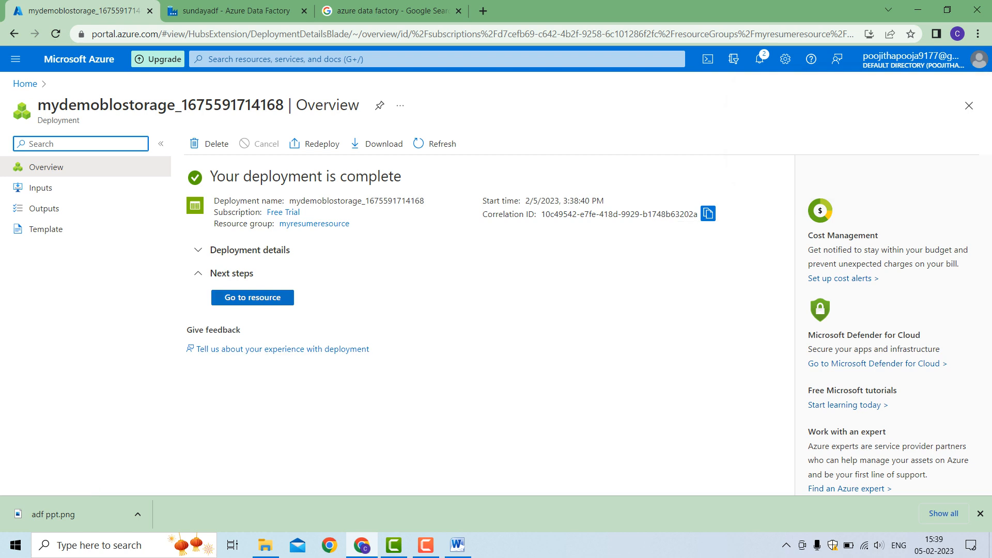
pyautogui.click(256, 298)
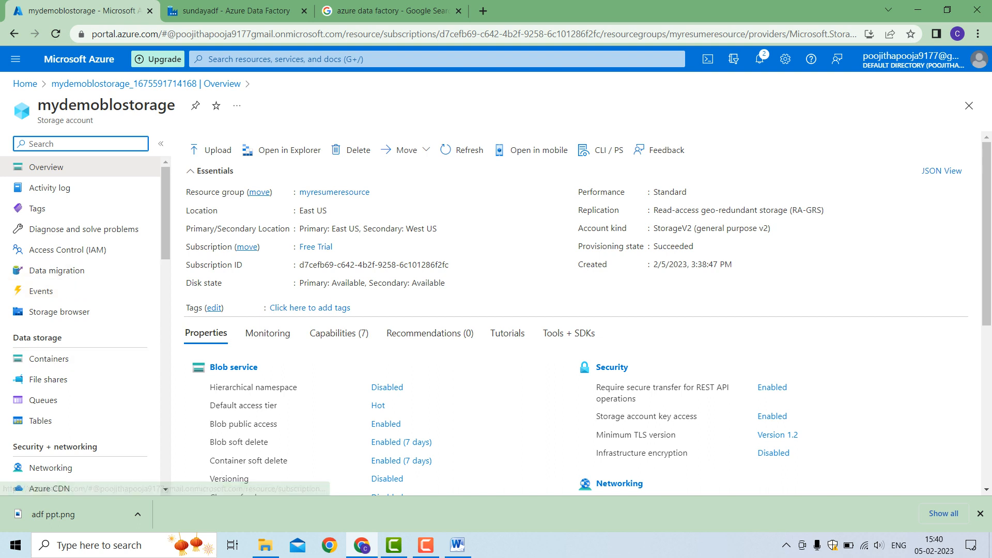
# Open the storage account's Blob service and create a private container named mydemo
pyautogui.scroll(-3, 78, 274)
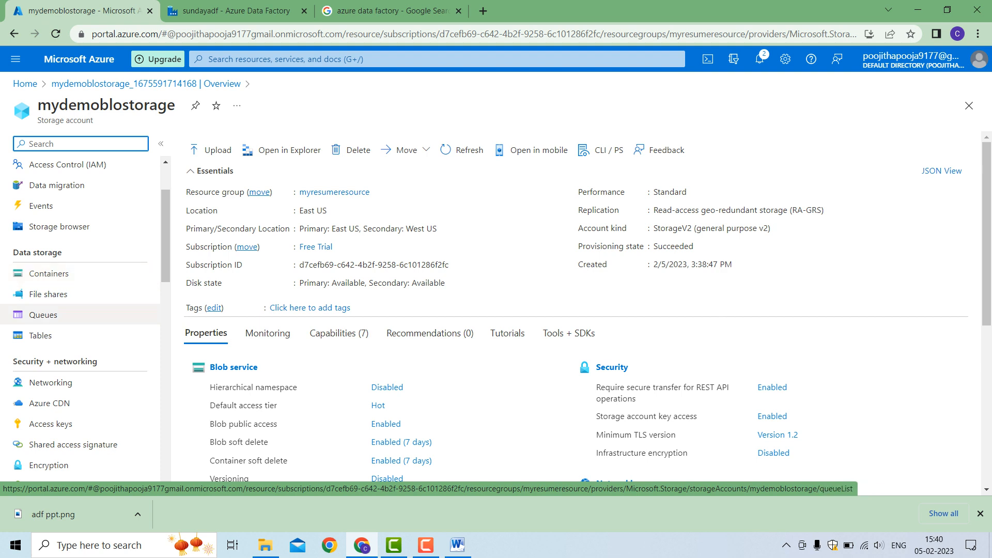
pyautogui.scroll(-2, 78, 314)
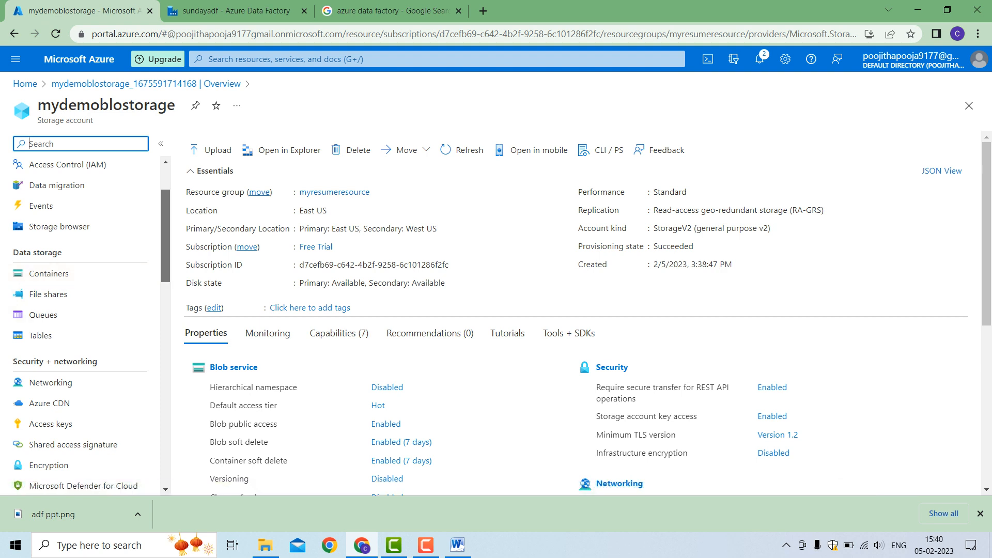
pyautogui.scroll(4, 77, 326)
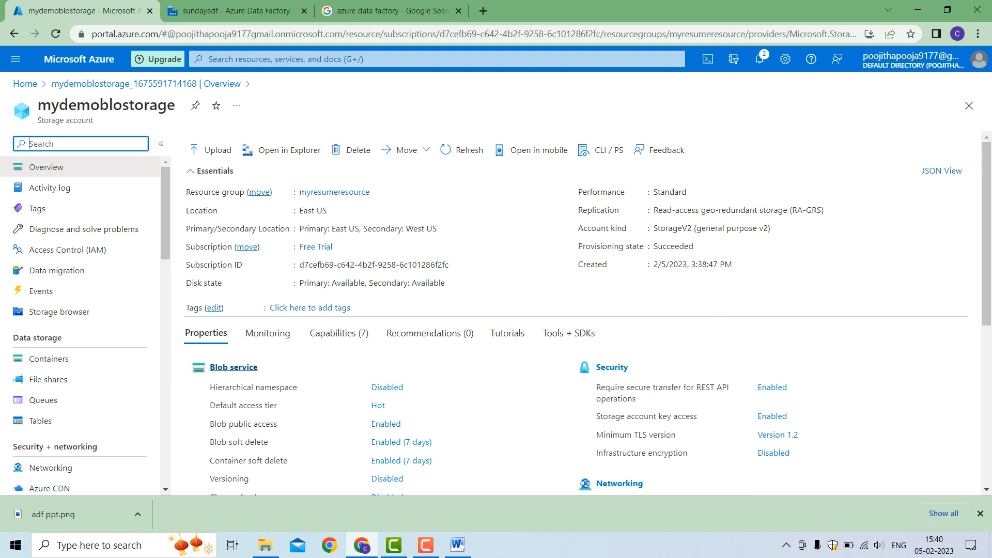
pyautogui.click(234, 367)
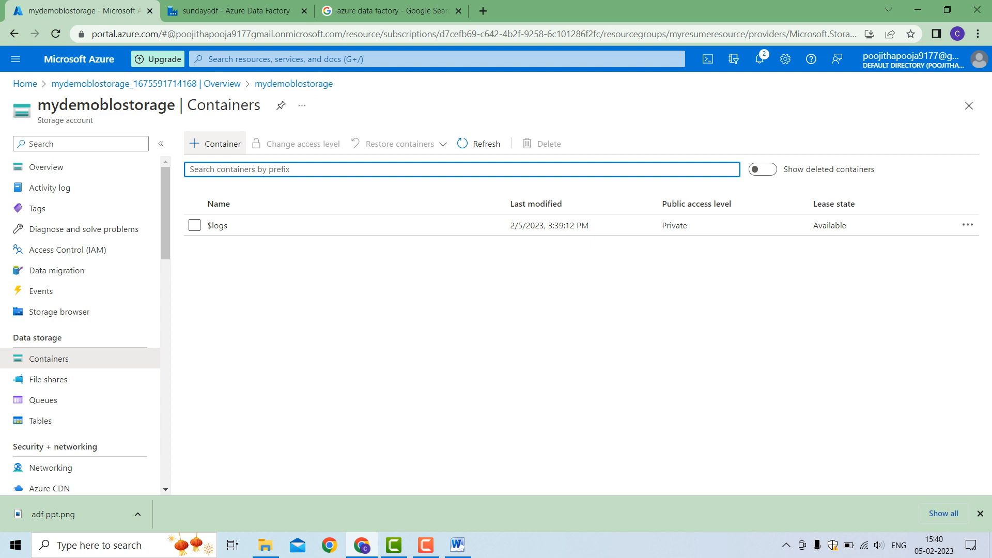
pyautogui.click(215, 144)
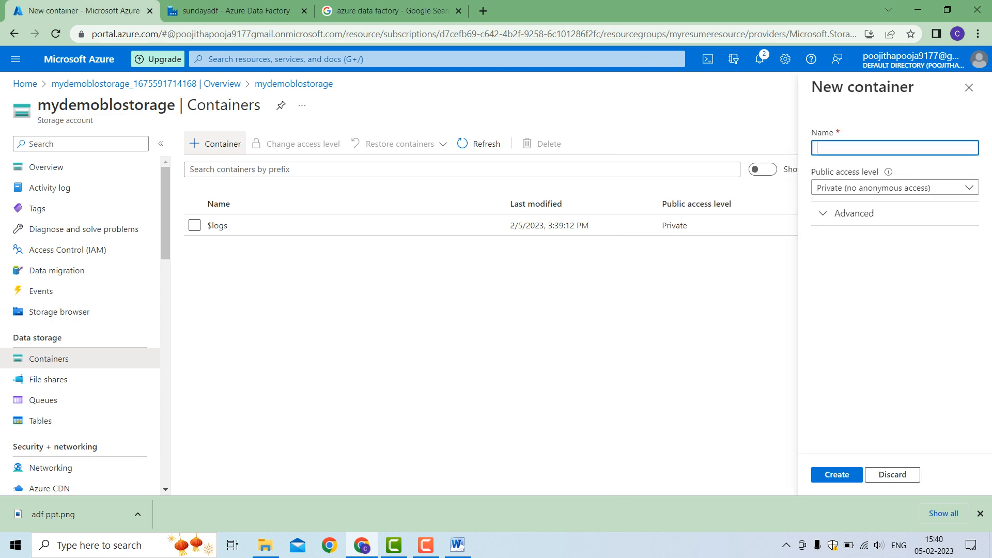
pyautogui.write('ydemo')
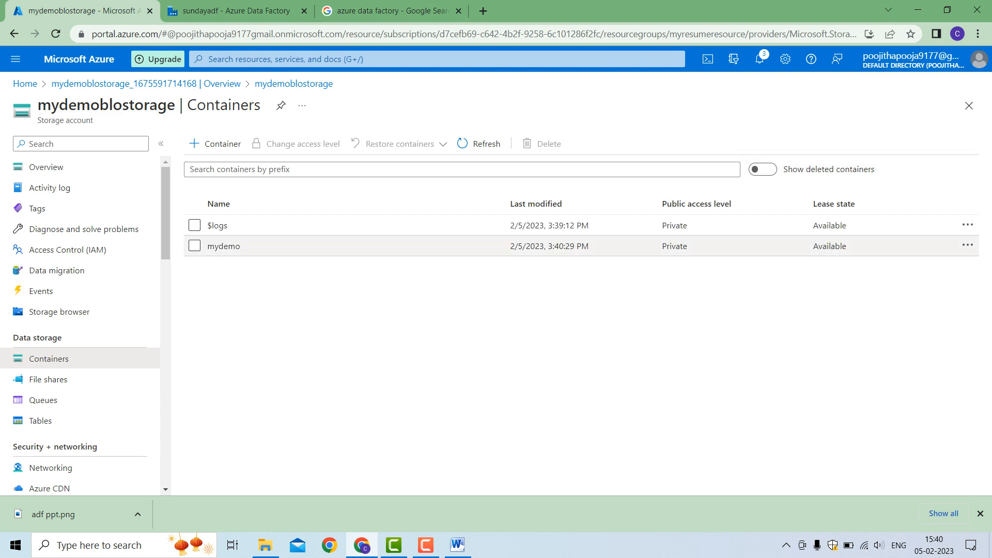
# Upload orders.csv from the orders folder inside azure project to the mydemo container
pyautogui.click(224, 246)
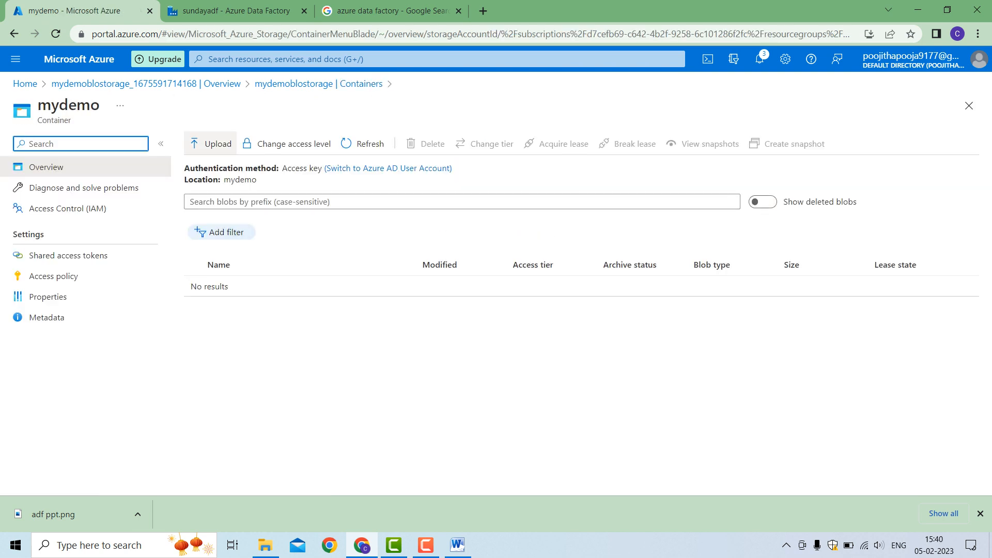
pyautogui.click(212, 143)
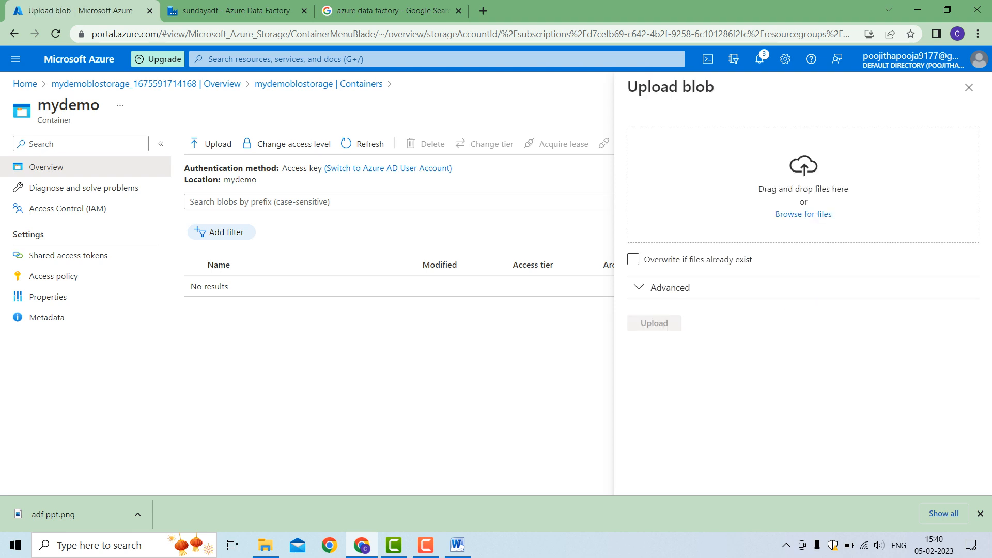
pyautogui.click(804, 214)
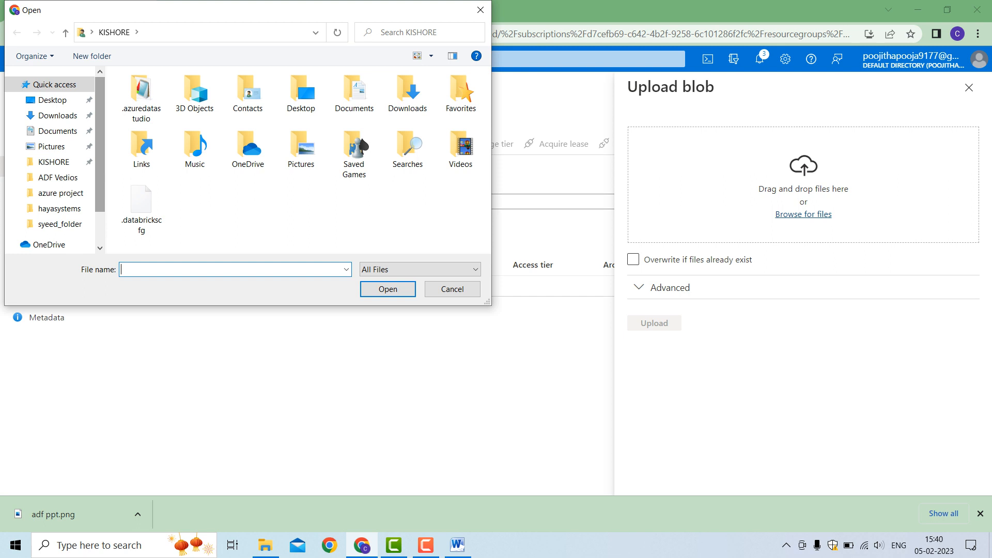
pyautogui.scroll(-3, 51, 146)
pyautogui.scroll(3, 51, 146)
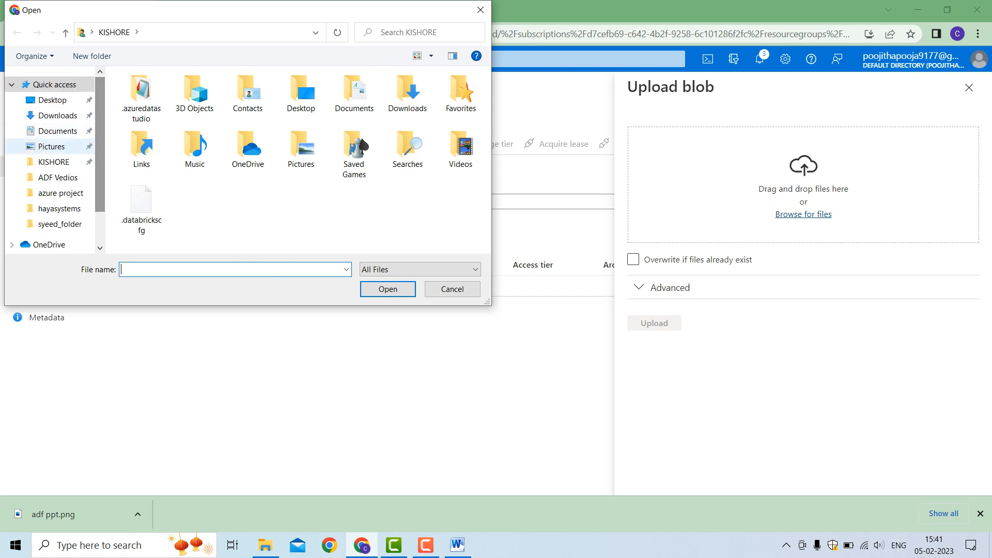
pyautogui.click(60, 193)
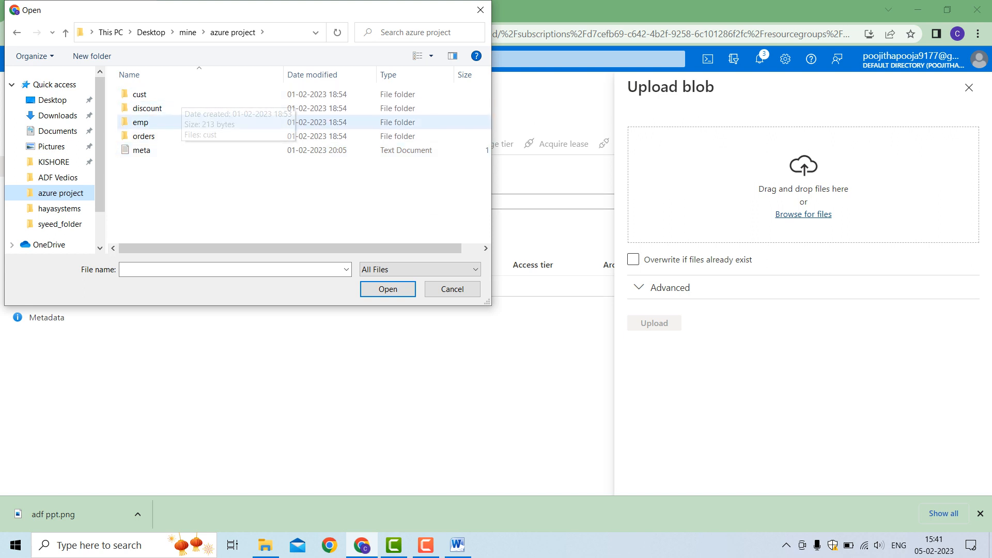
pyautogui.doubleClick(144, 135)
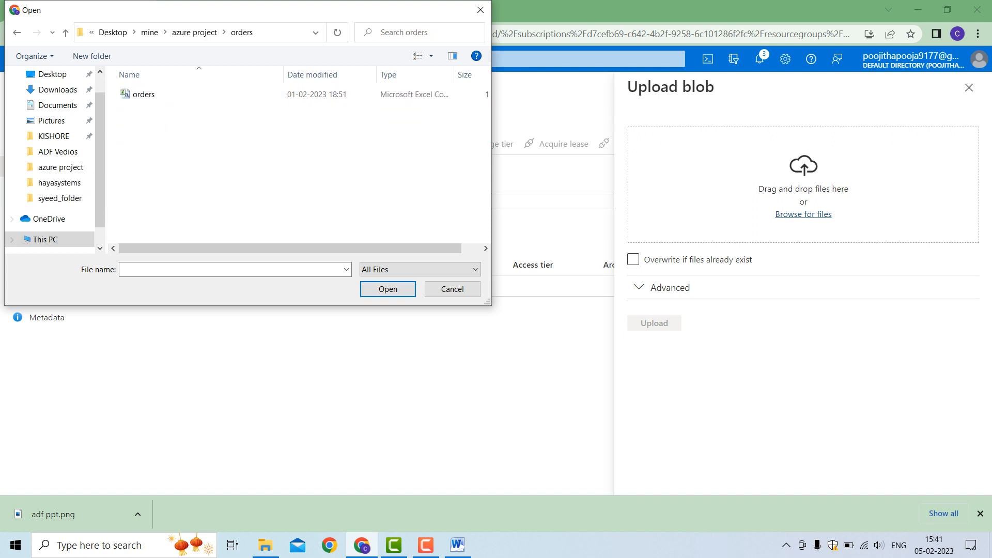
pyautogui.click(144, 94)
pyautogui.click(388, 289)
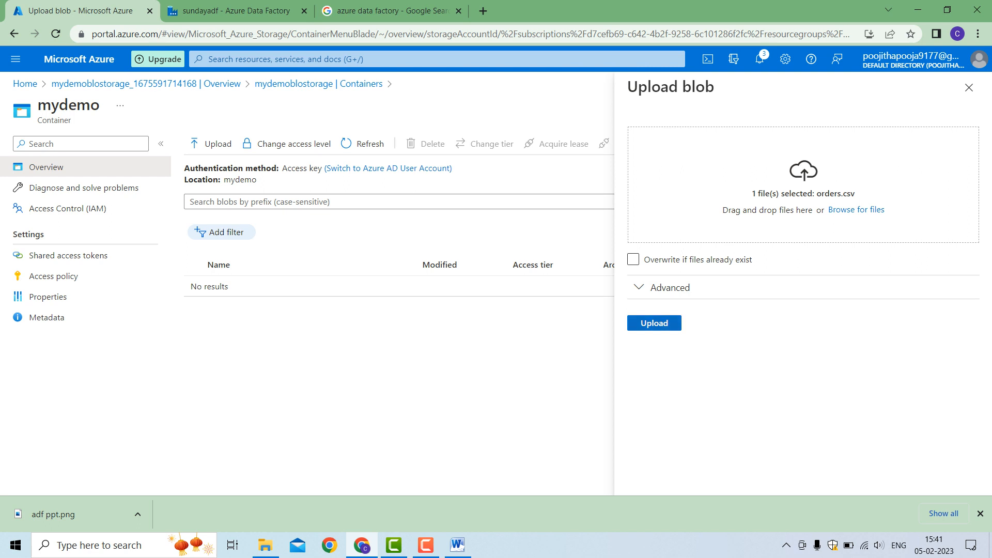
pyautogui.click(654, 323)
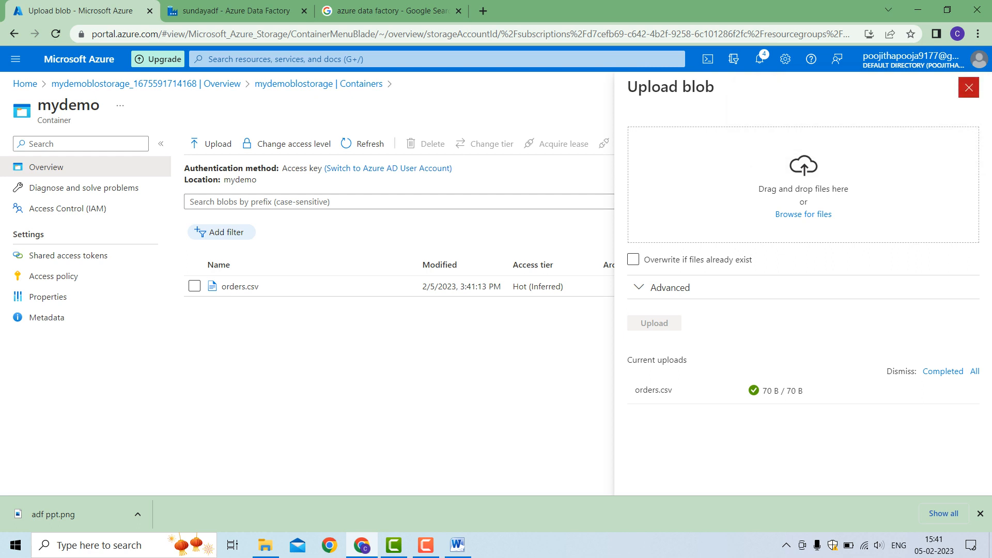
pyautogui.click(968, 88)
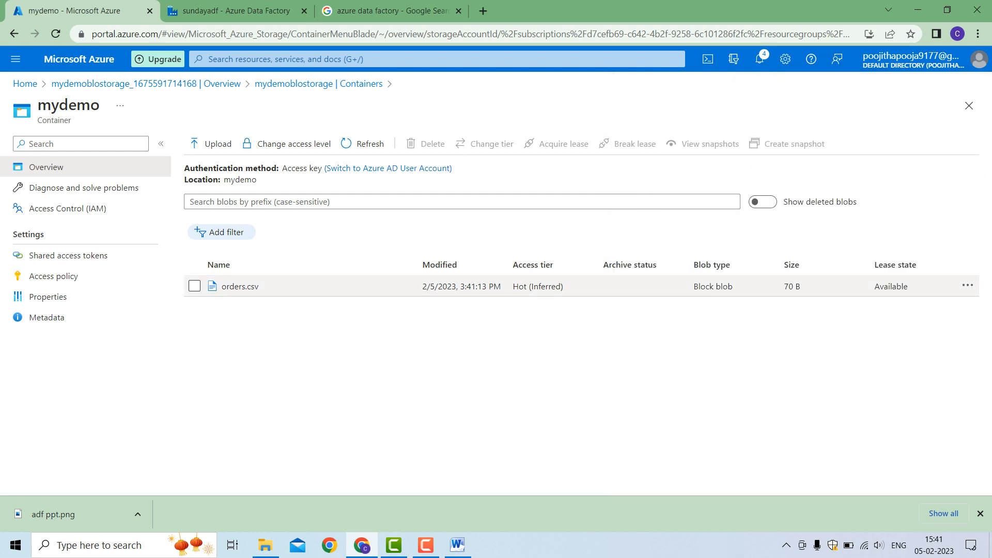
# Open the orders.csv blob, examine its contents in the edit view, and return to the container
pyautogui.click(240, 286)
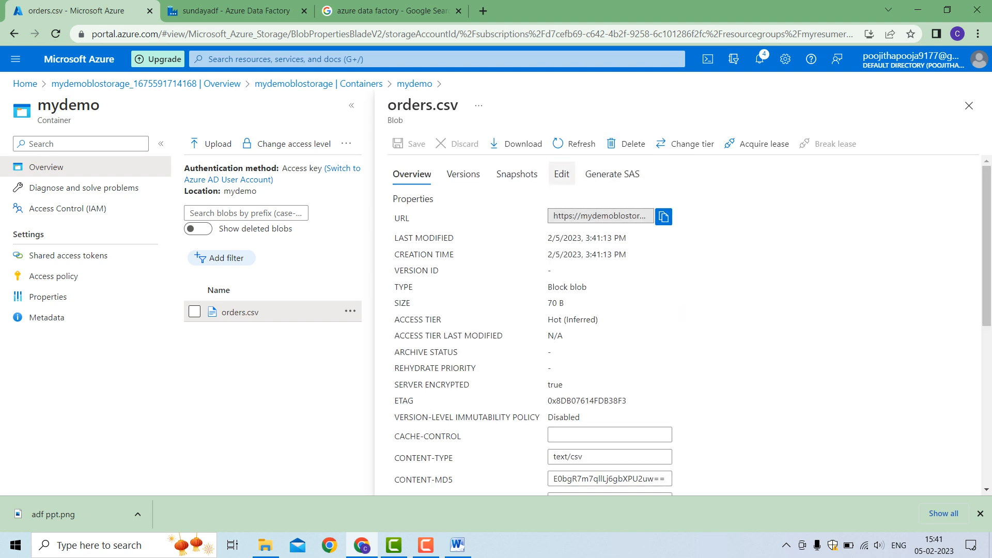
pyautogui.click(562, 173)
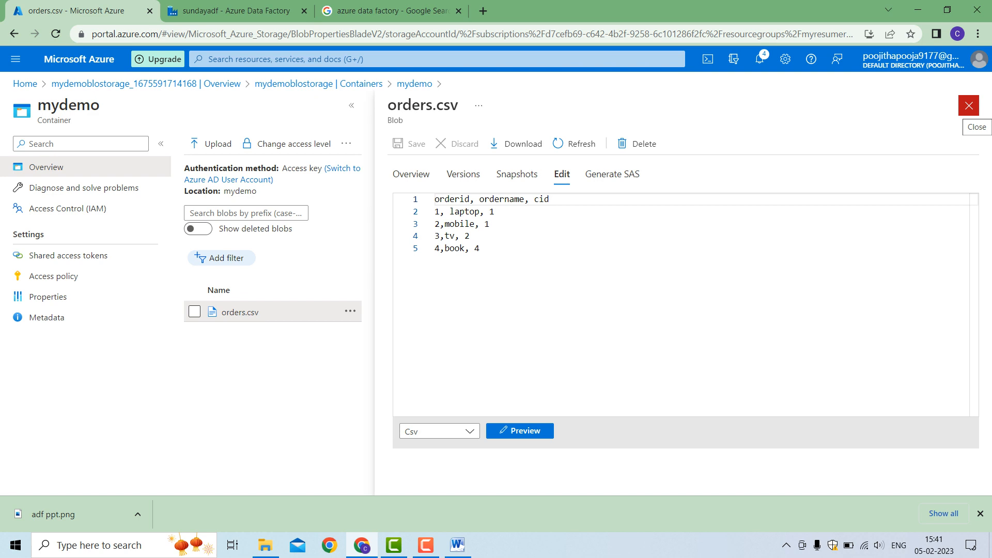
pyautogui.click(969, 106)
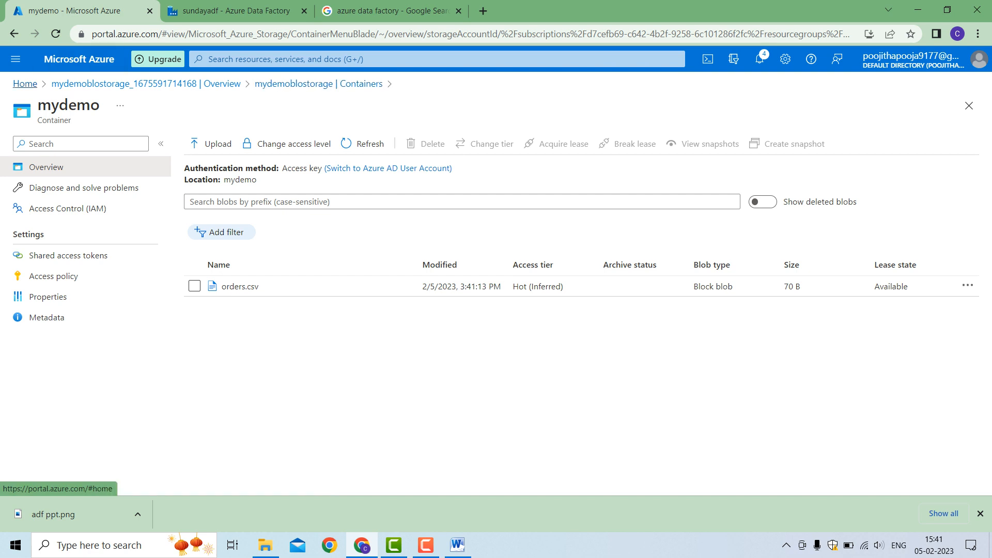
# Start creating a new data factory from the portal home and assign it to the existing myresource resource group
pyautogui.click(25, 83)
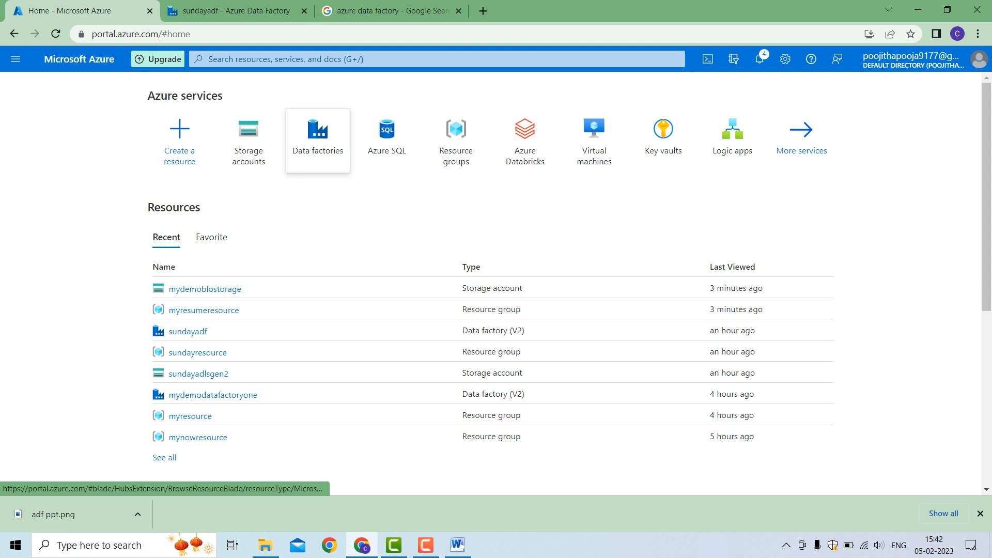
pyautogui.click(318, 137)
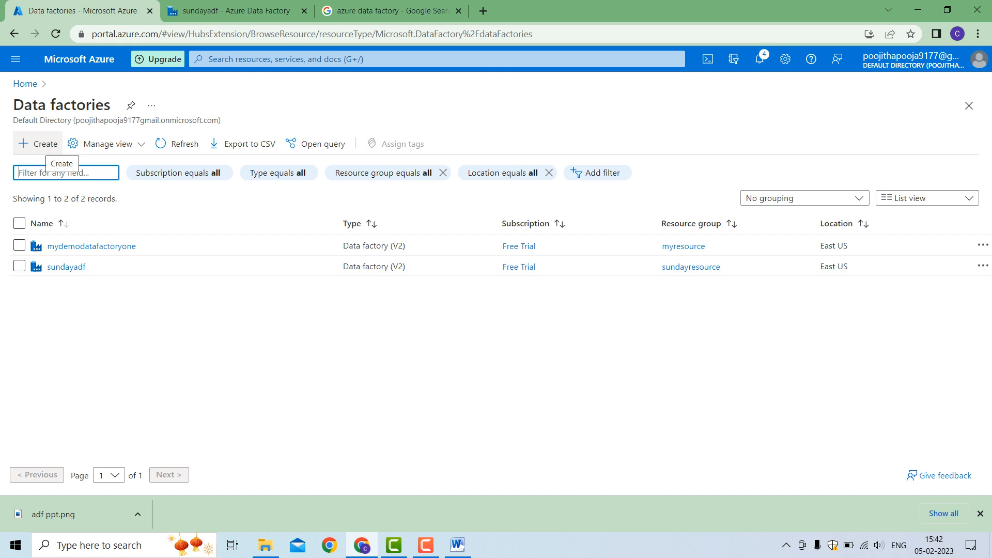
pyautogui.click(45, 144)
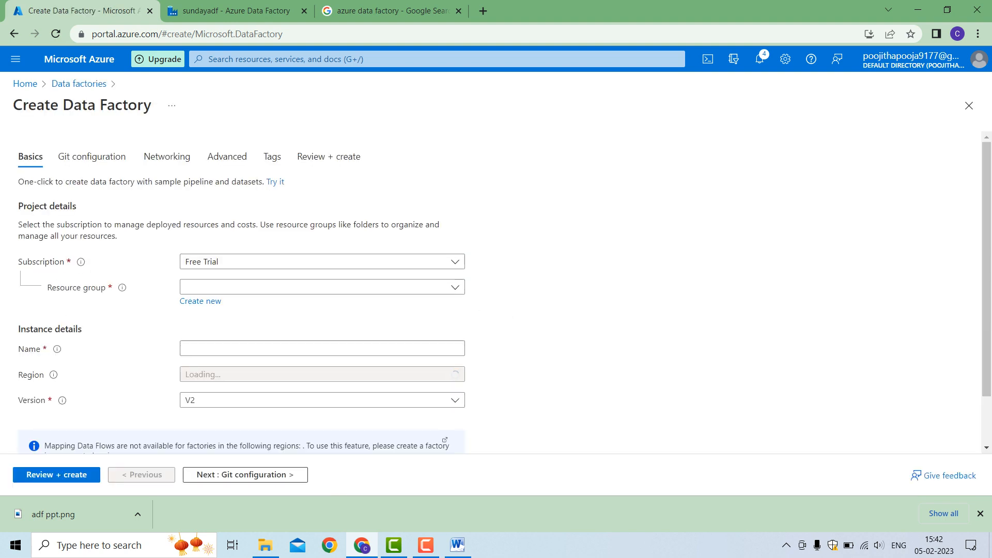
pyautogui.click(322, 288)
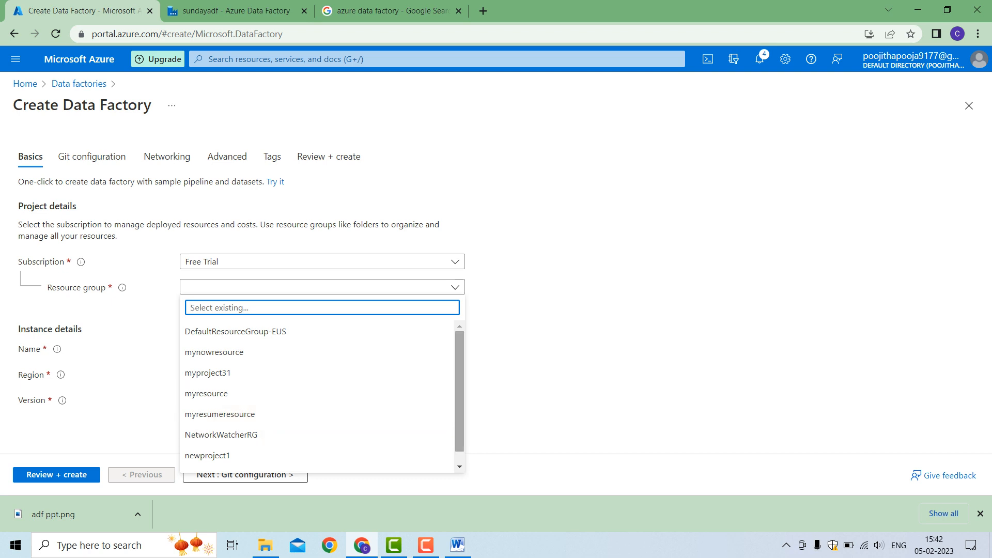
pyautogui.scroll(-1, 318, 395)
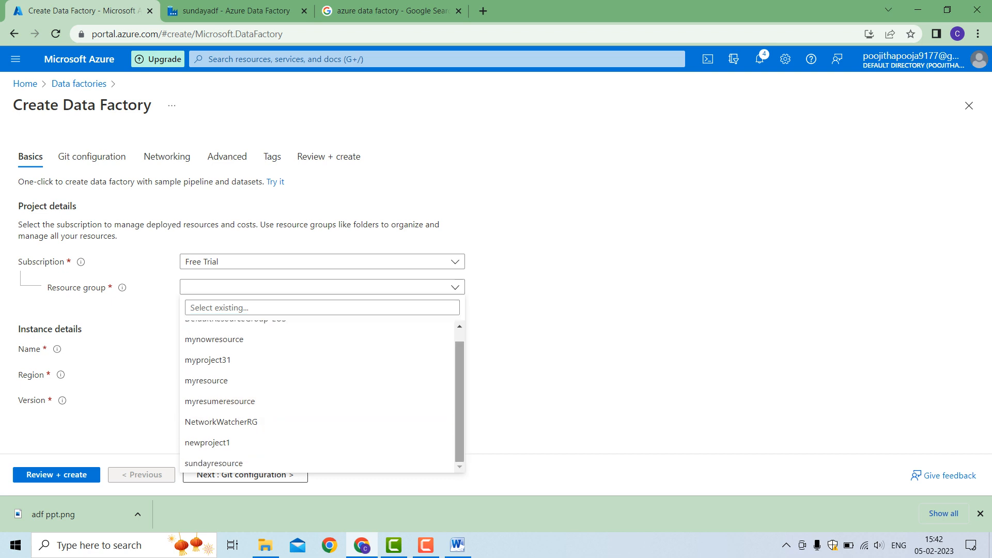
pyautogui.scroll(1, 318, 396)
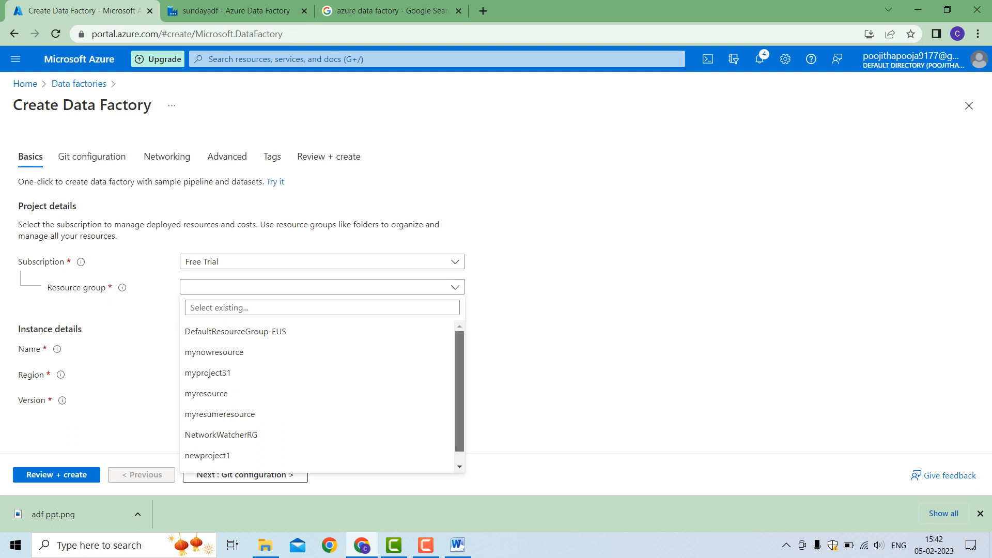
pyautogui.scroll(-1, 318, 396)
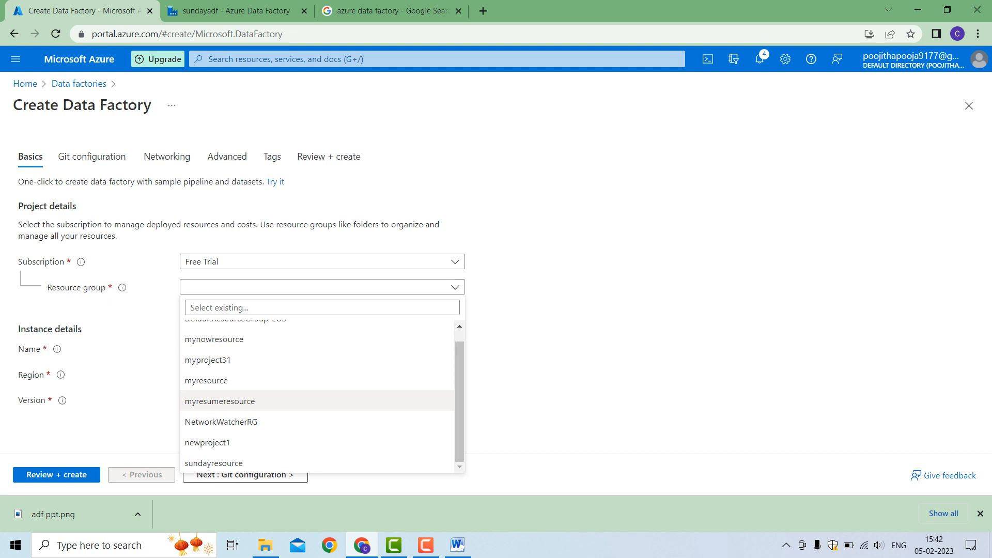
pyautogui.click(207, 381)
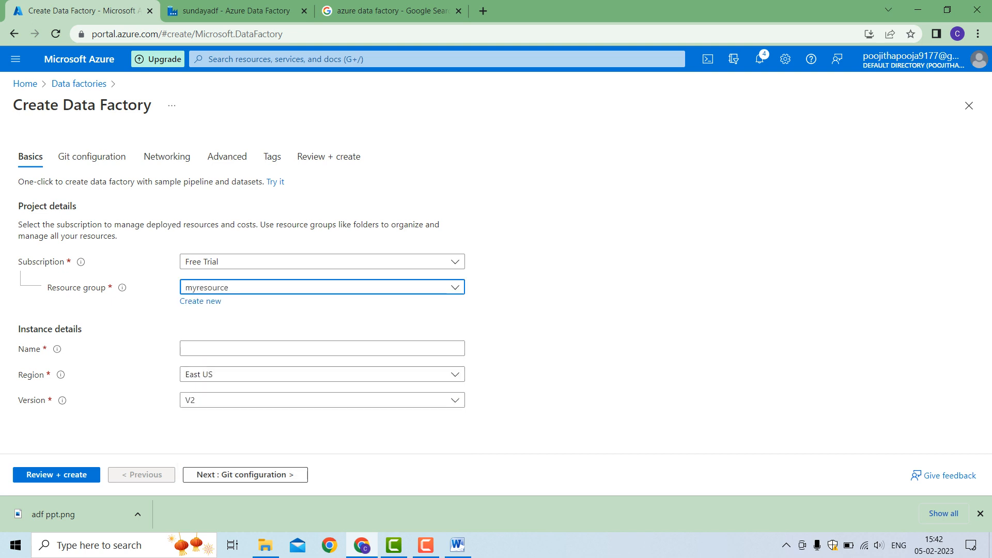
# Name the new data factory mynewdatafactoryn
pyautogui.click(322, 348)
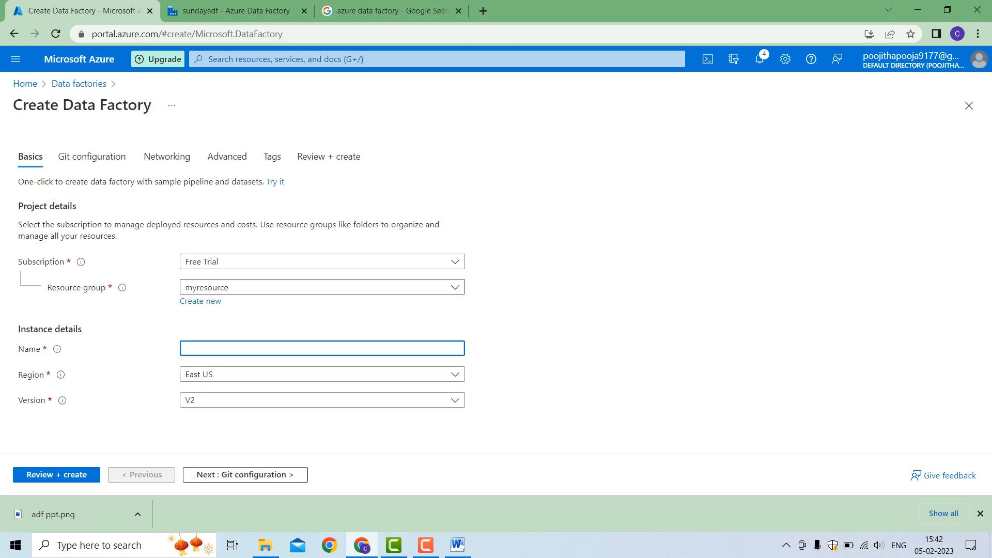
pyautogui.write('mynewdta')
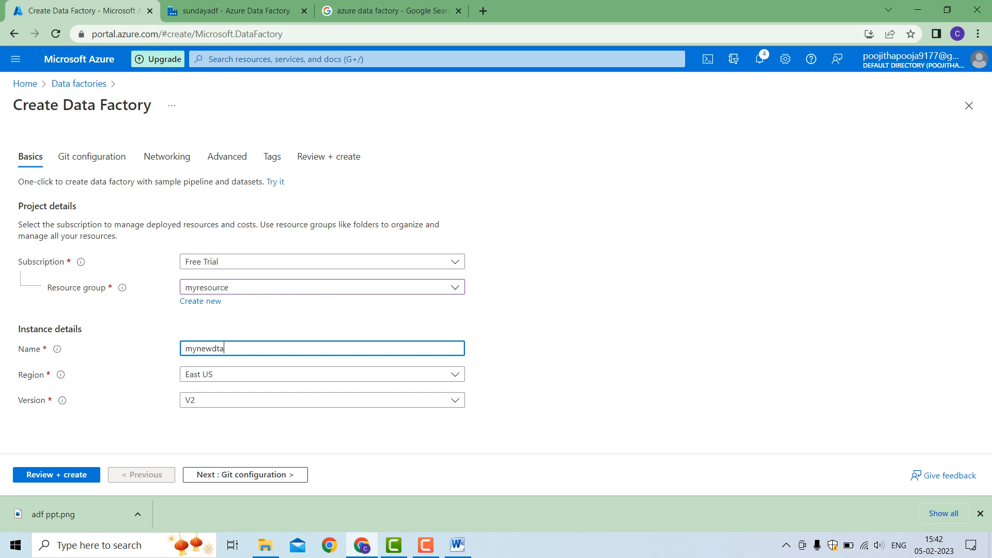
pyautogui.press('BackSpace')
pyautogui.press('BackSpace')
pyautogui.write('atafactoryn')
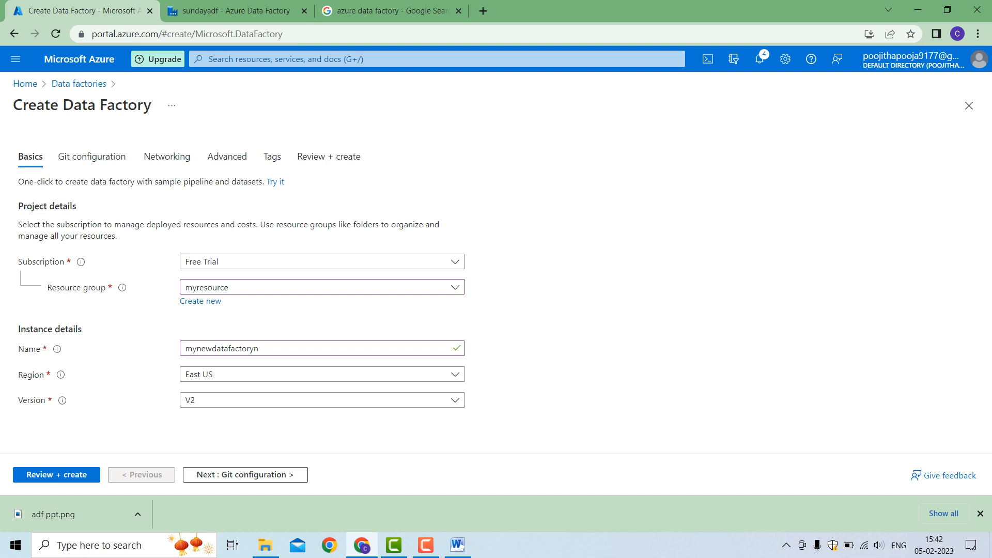
# Keep the East US region, version V2 and the Configure Git later option, and proceed to the Networking settings
pyautogui.click(322, 374)
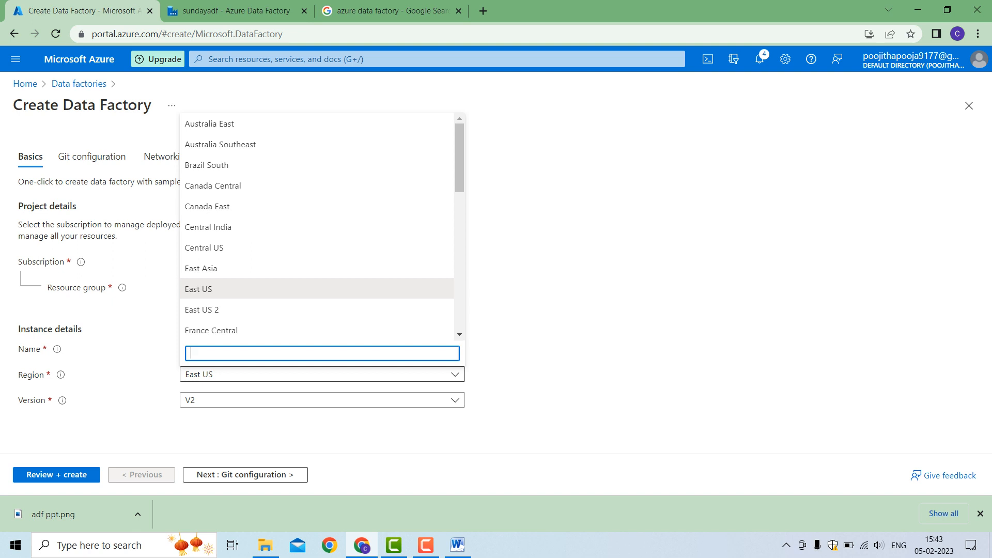
pyautogui.click(322, 375)
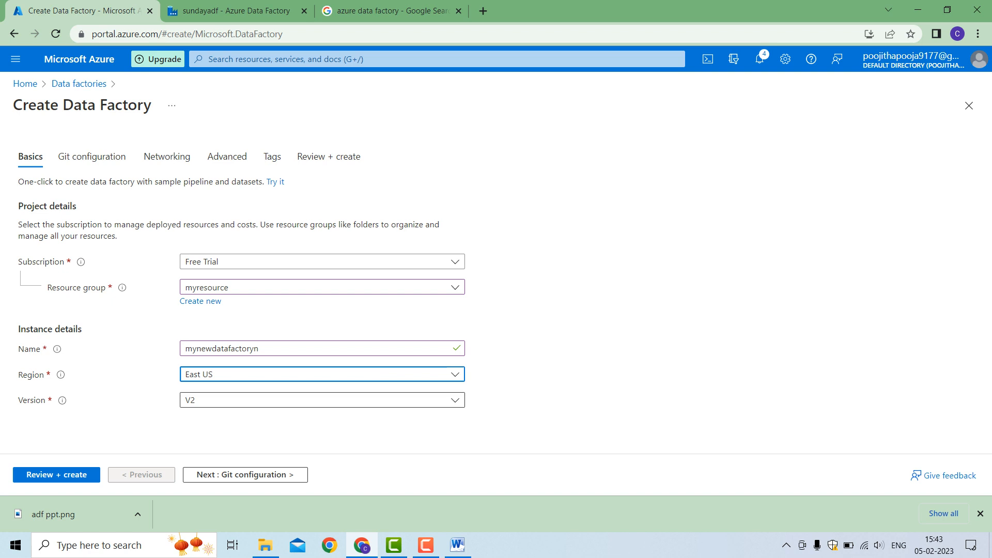
pyautogui.click(323, 400)
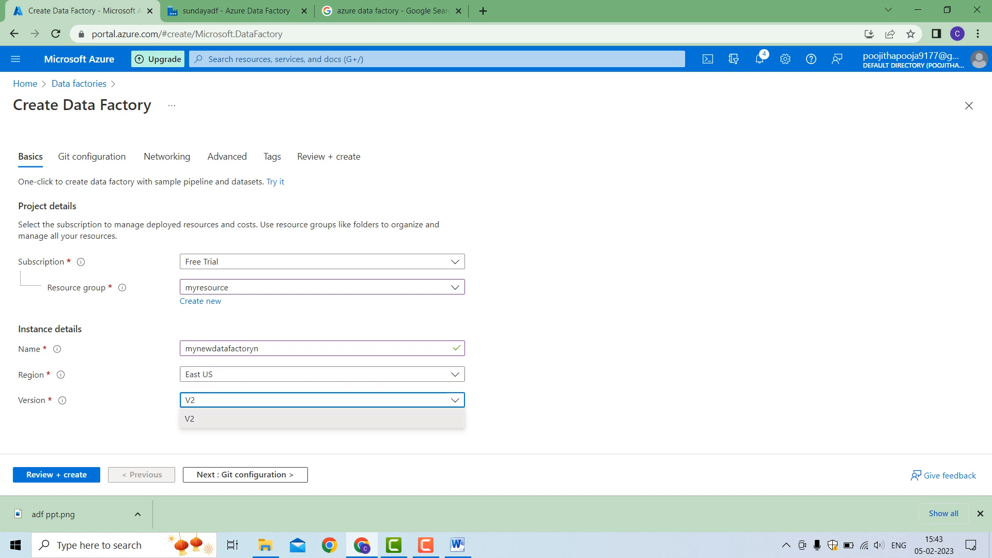
pyautogui.click(537, 356)
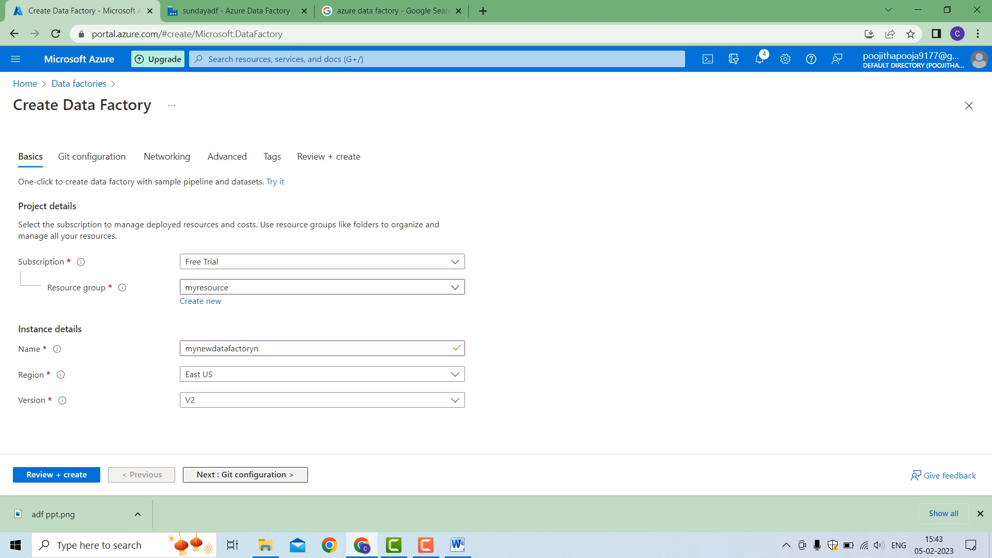
pyautogui.click(245, 474)
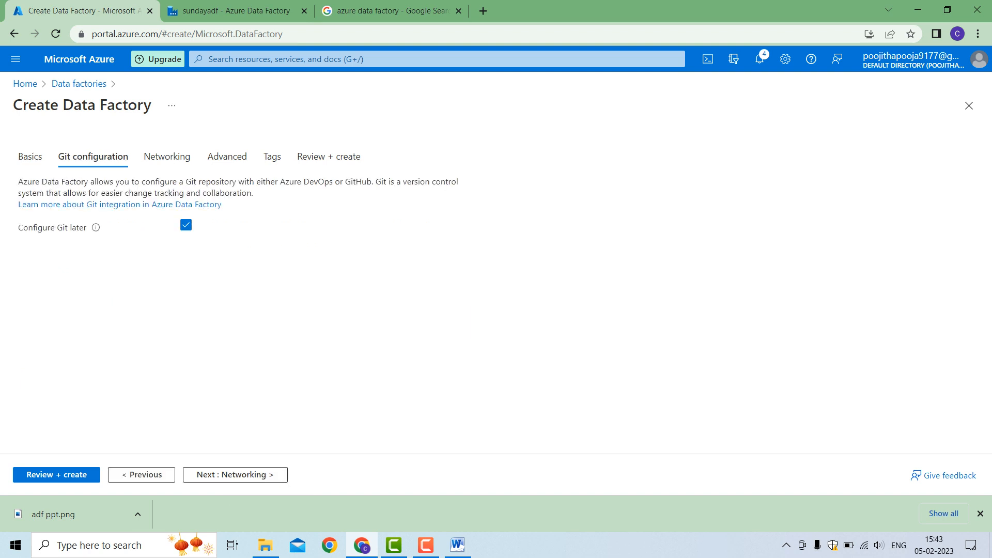
pyautogui.click(235, 474)
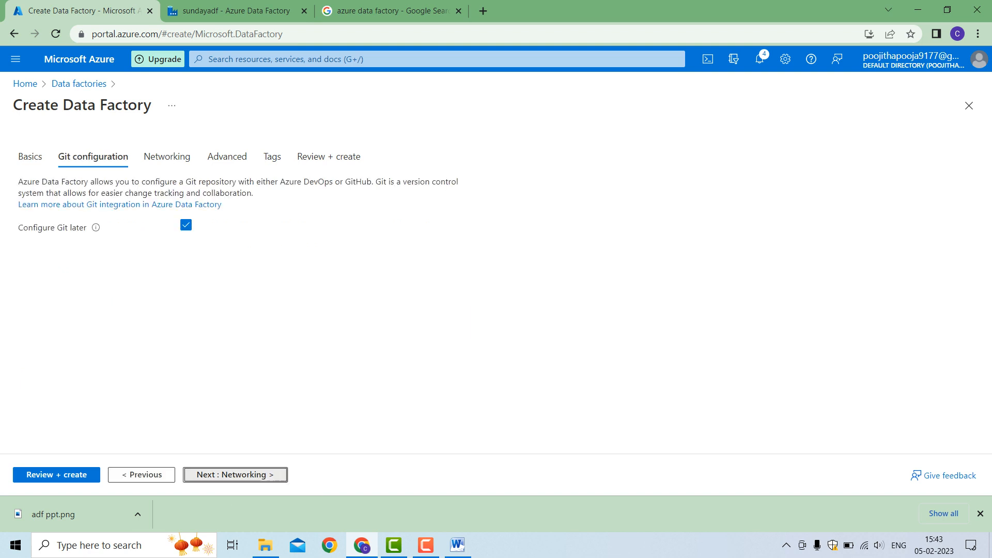
# Create the data factory with the default networking, encryption and tag settings, and launch its studio once deployed
pyautogui.click(235, 474)
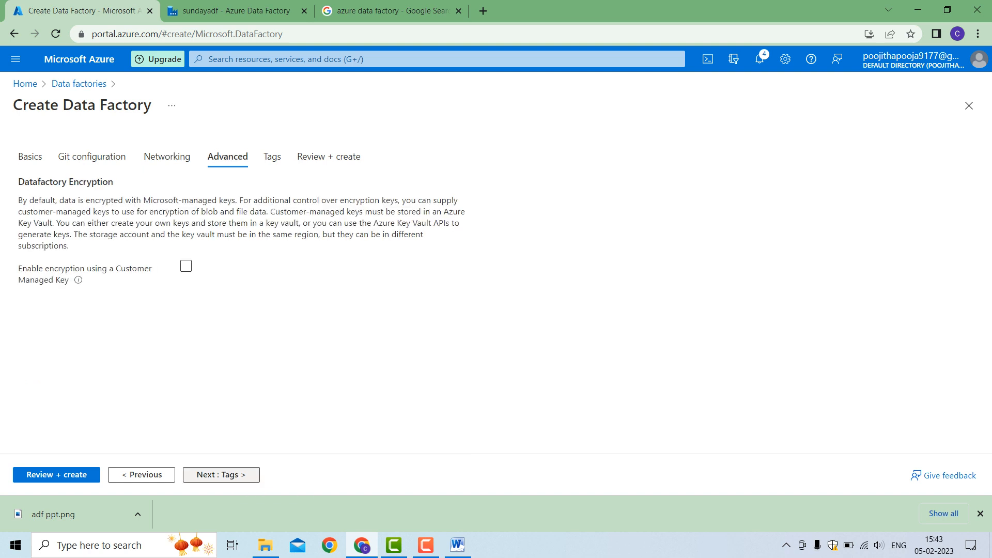
pyautogui.click(235, 474)
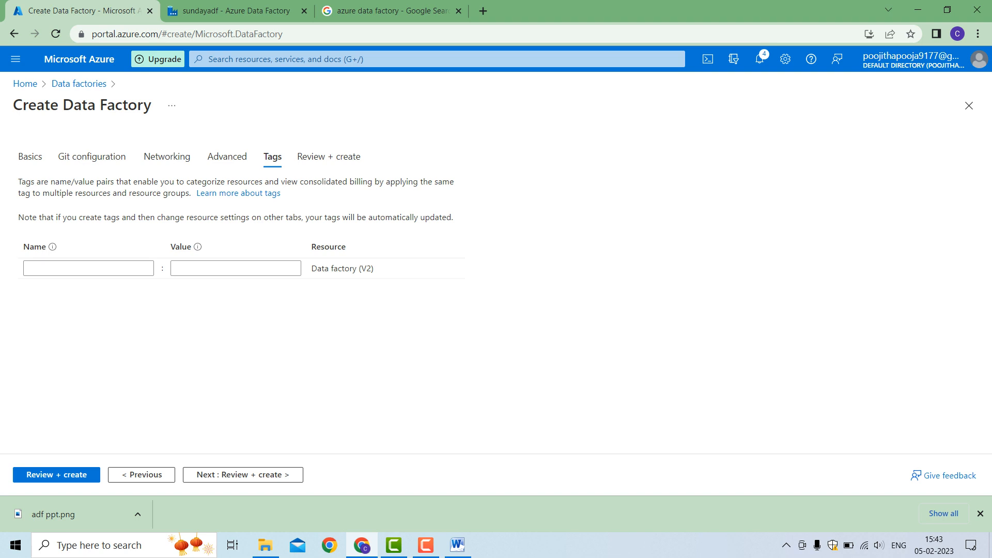
pyautogui.click(243, 474)
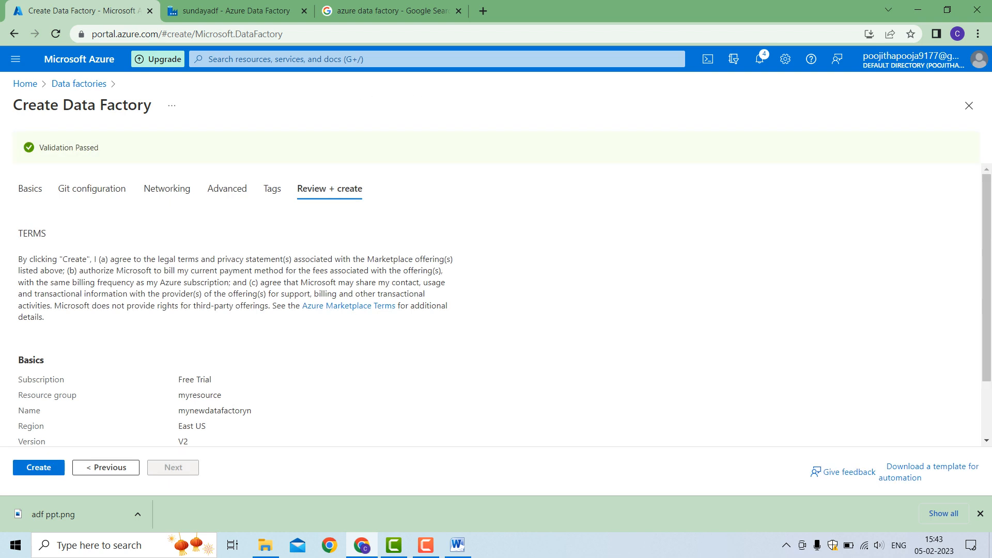
pyautogui.click(41, 469)
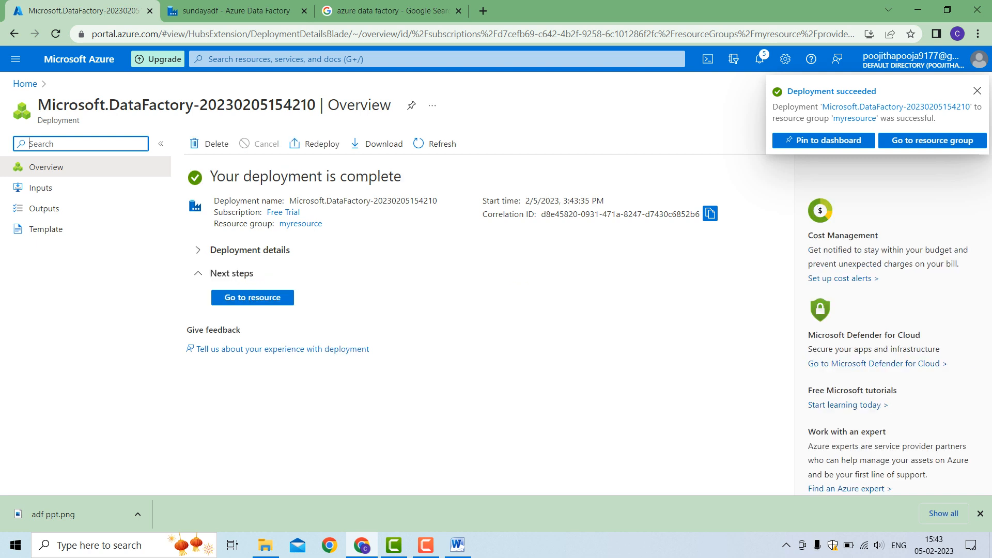
pyautogui.click(252, 297)
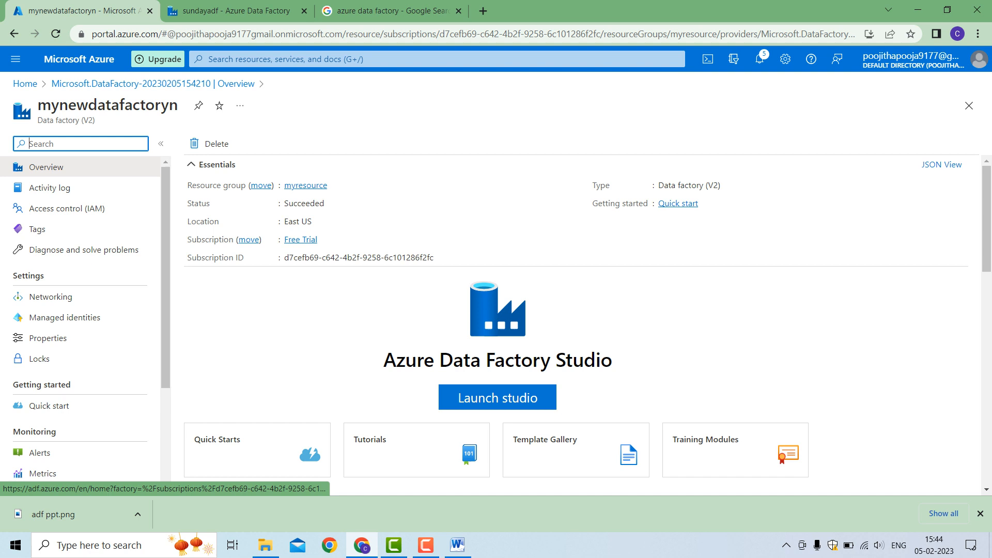
pyautogui.click(498, 397)
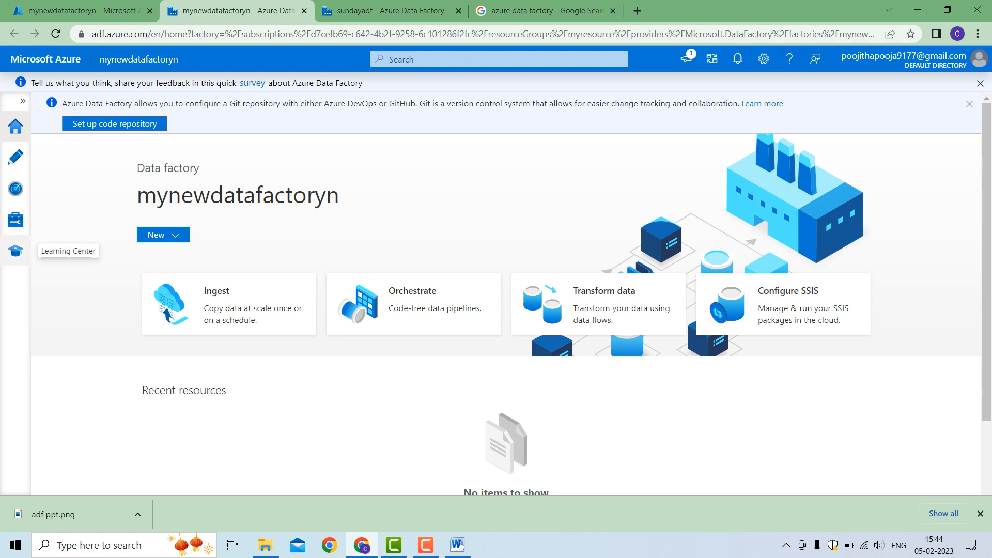
# Examine the studio's Author, Monitor, Manage and Learning Center pages, and return to the factory's home page
pyautogui.click(16, 157)
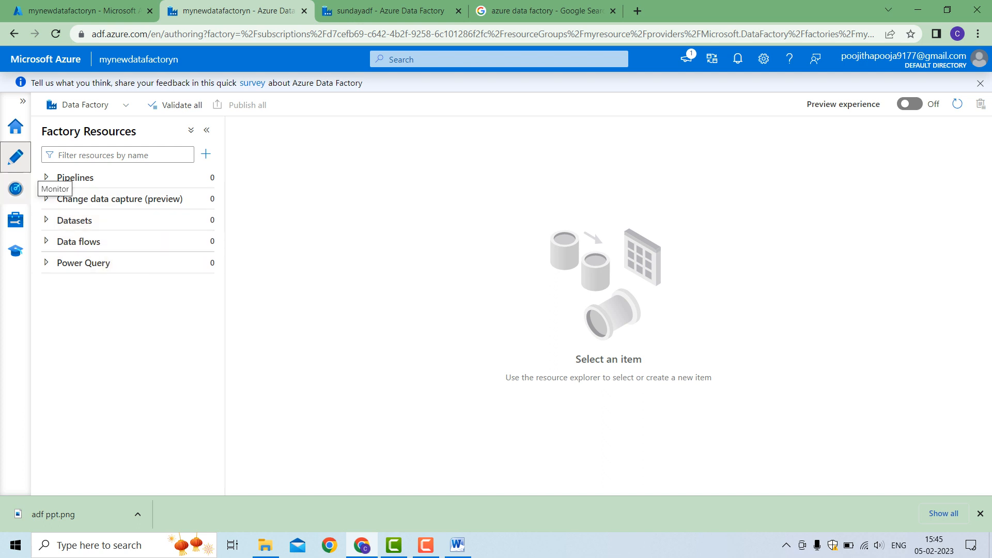
pyautogui.click(15, 188)
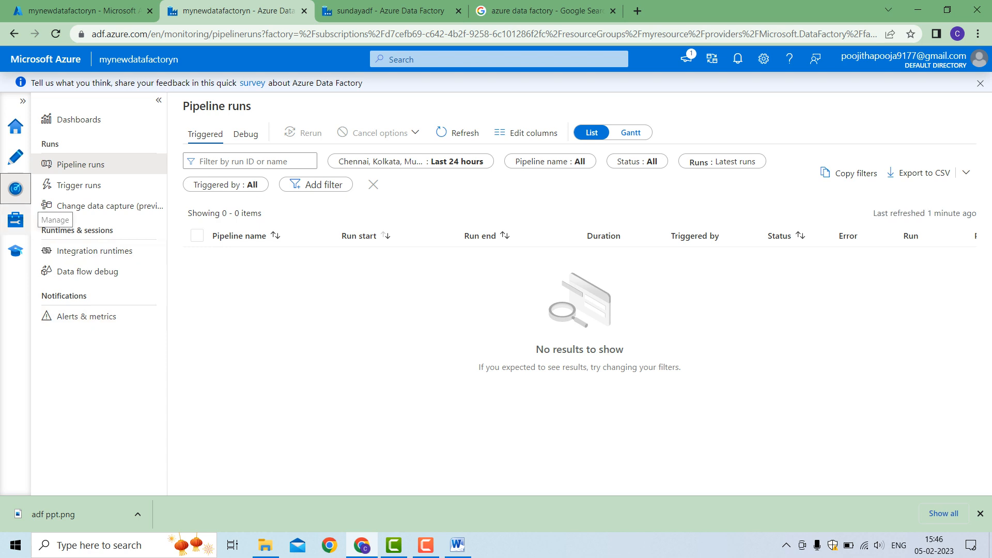
pyautogui.click(16, 220)
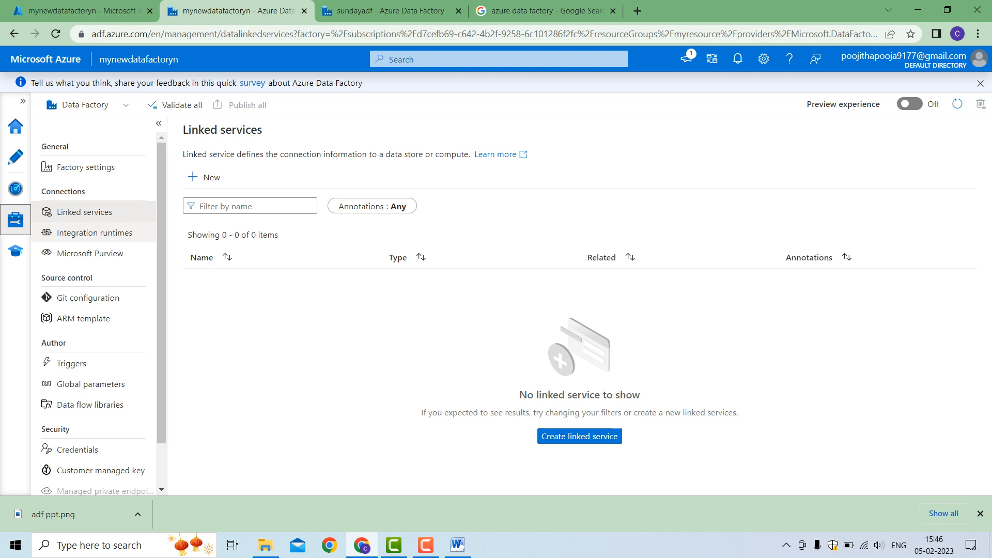
pyautogui.scroll(-1, 93, 310)
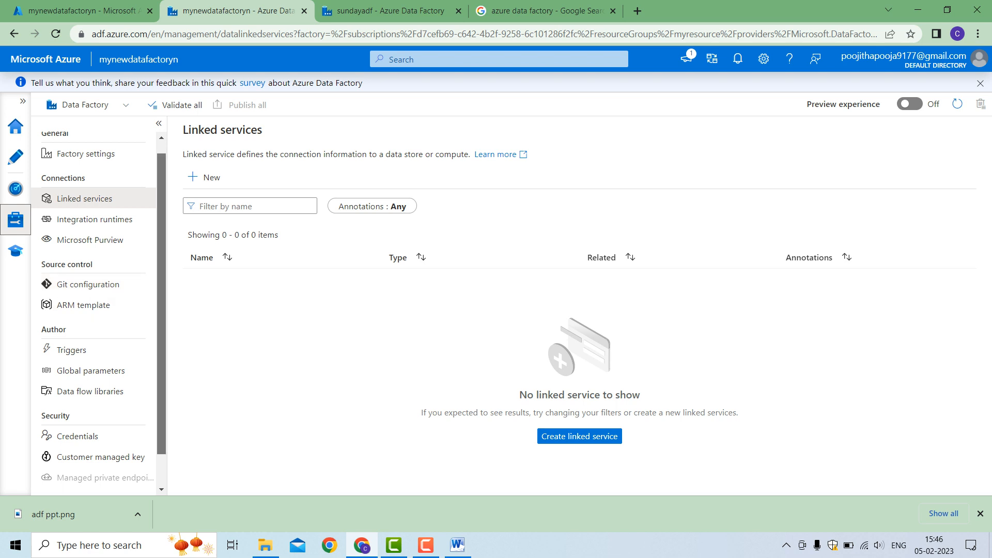
pyautogui.scroll(-1, 93, 355)
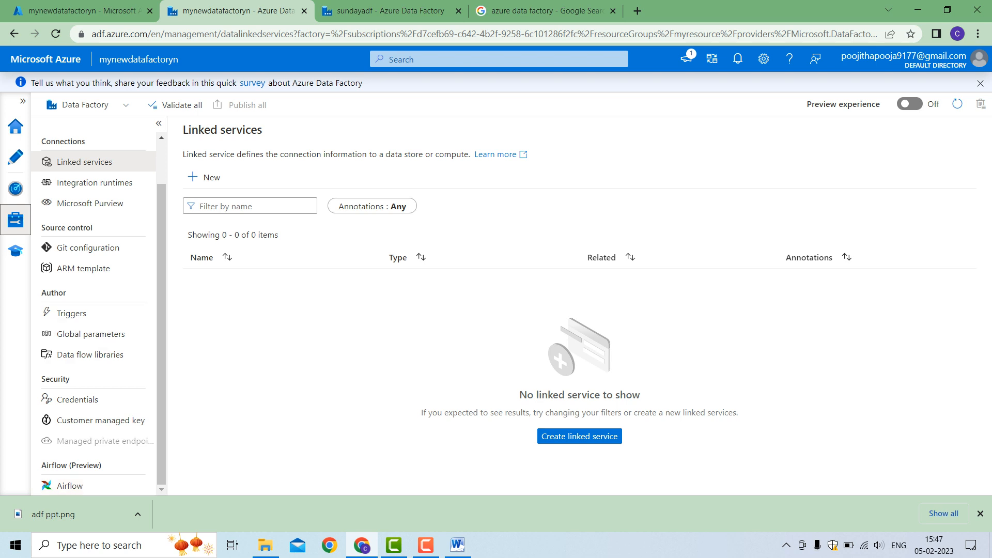
pyautogui.click(15, 251)
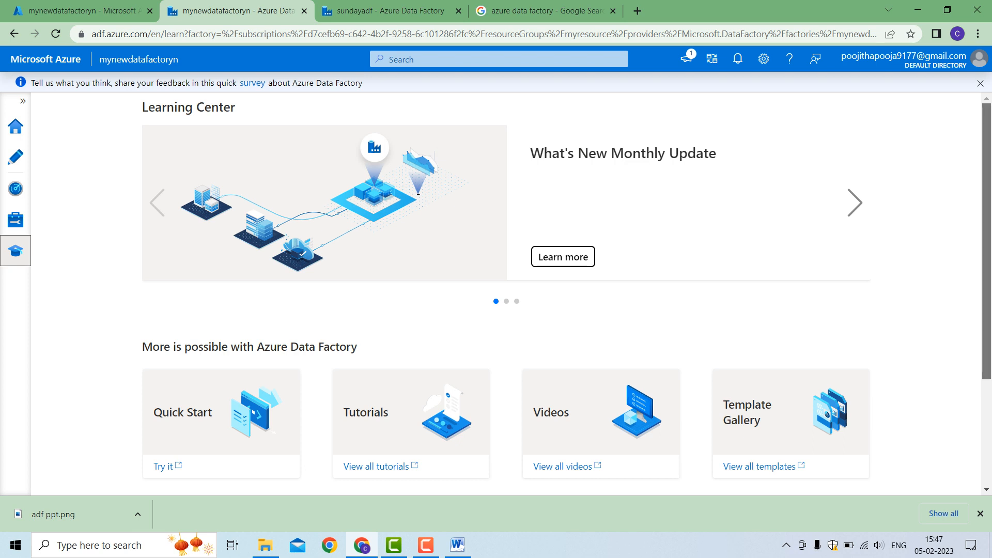
pyautogui.scroll(-3, 506, 289)
pyautogui.scroll(-2, 506, 289)
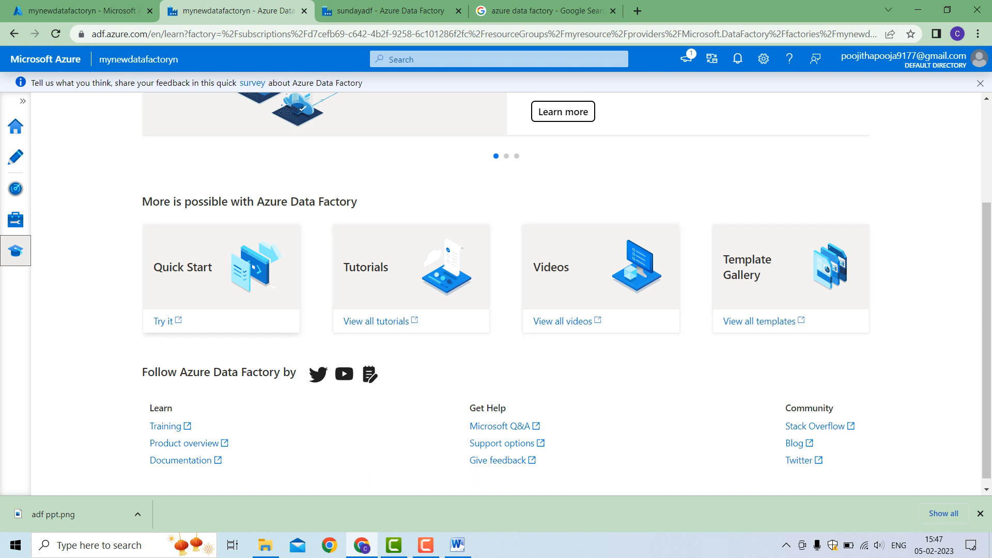
pyautogui.scroll(2, 567, 294)
pyautogui.scroll(1, 567, 295)
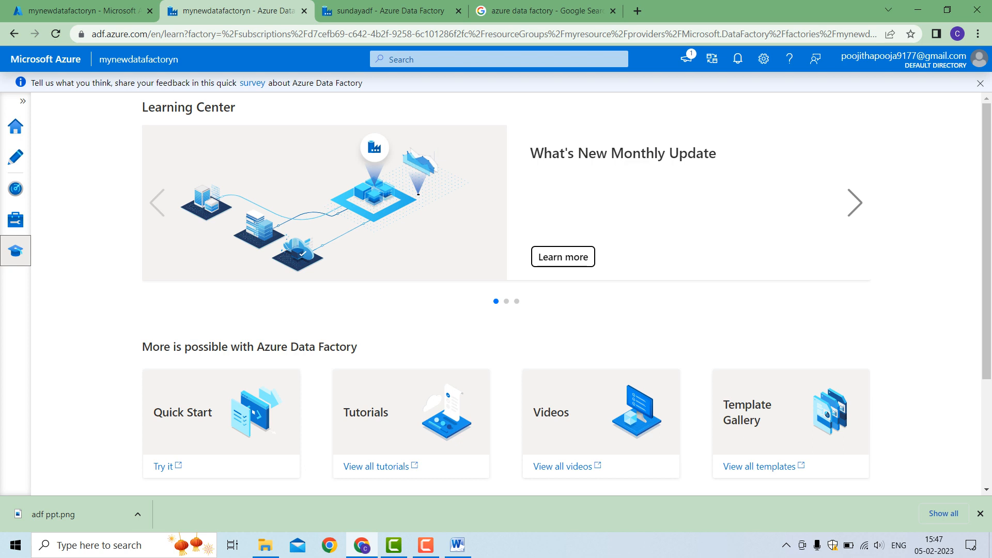
pyautogui.click(16, 126)
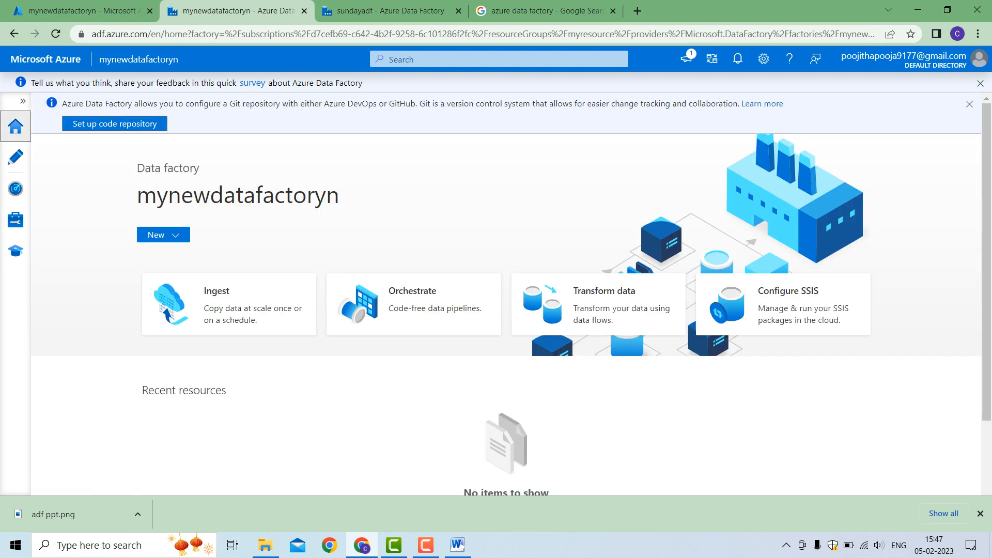
# Create a new pipeline among the factory's authoring resources
pyautogui.click(15, 157)
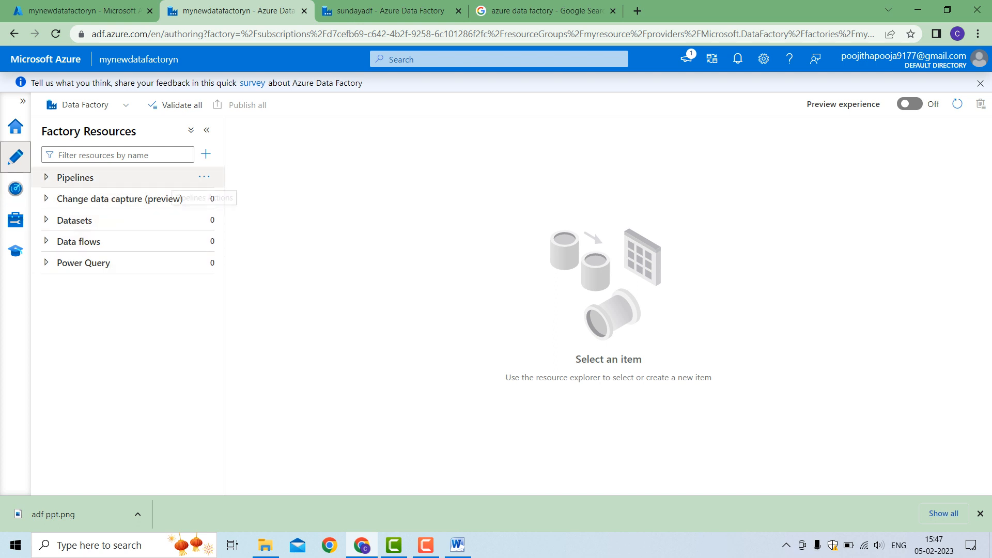
pyautogui.click(204, 178)
pyautogui.click(241, 194)
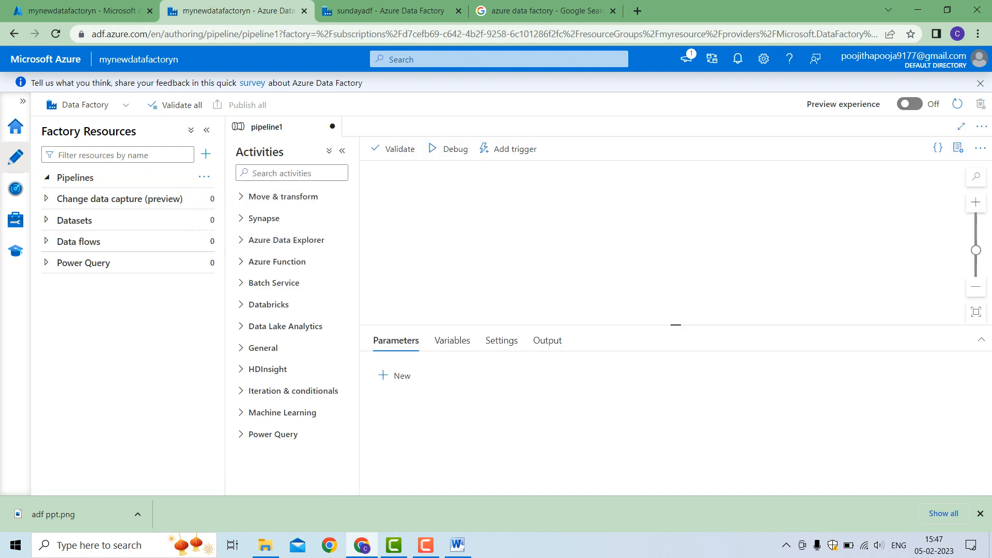
# Rename the new pipeline as pl_data_movement_destination
pyautogui.click(852, 243)
pyautogui.press('BackSpace')
pyautogui.press('BackSpace')
pyautogui.press('BackSpace')
pyautogui.press('BackSpace')
pyautogui.press('BackSpace')
pyautogui.press('BackSpace')
pyautogui.press('BackSpace')
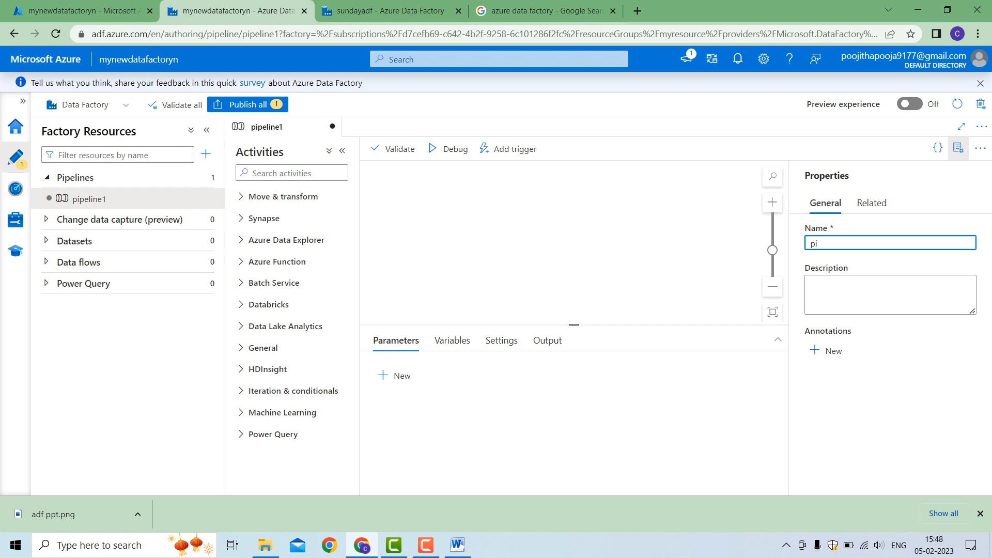
pyautogui.press('BackSpace')
pyautogui.write('l_data_move')
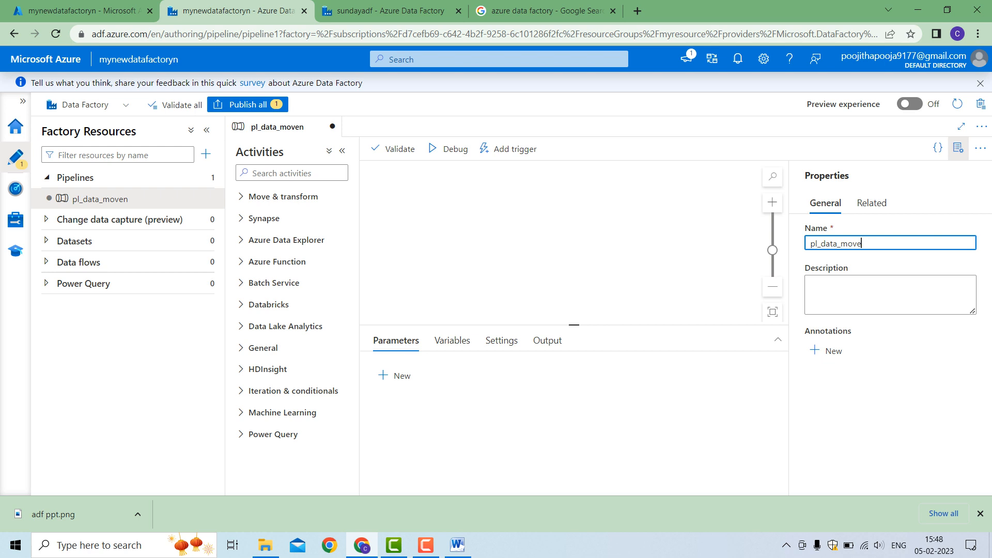
pyautogui.write('nment_destination')
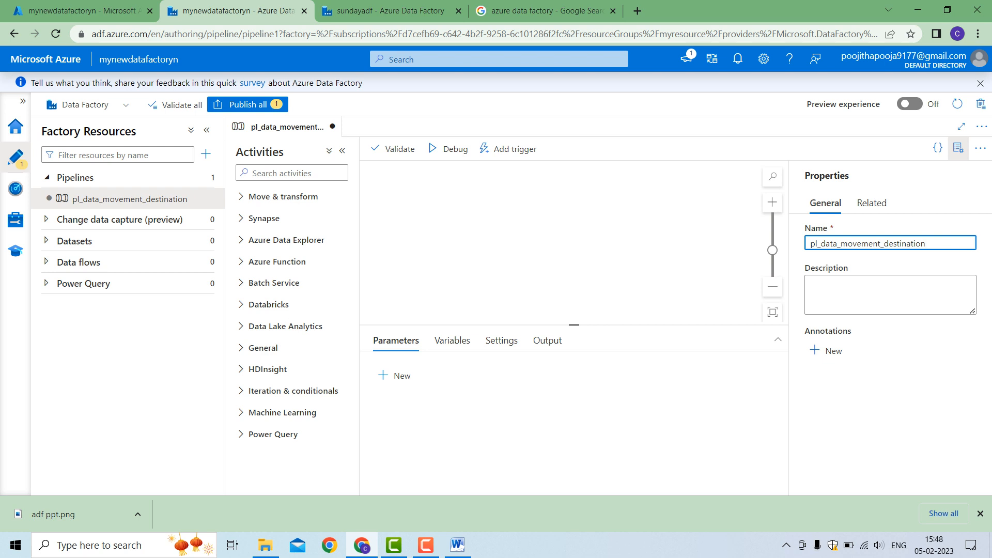
# Add a Copy data activity to the pipeline canvas, dismiss the connecting-activity tip, and delete the activity
pyautogui.click(283, 197)
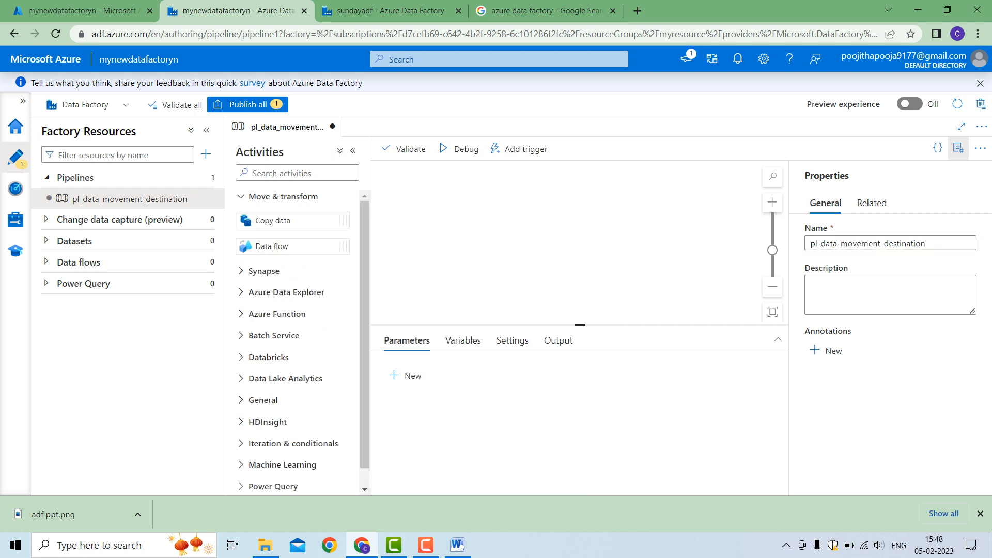
pyautogui.moveTo(279, 220); pyautogui.dragTo(535, 222)
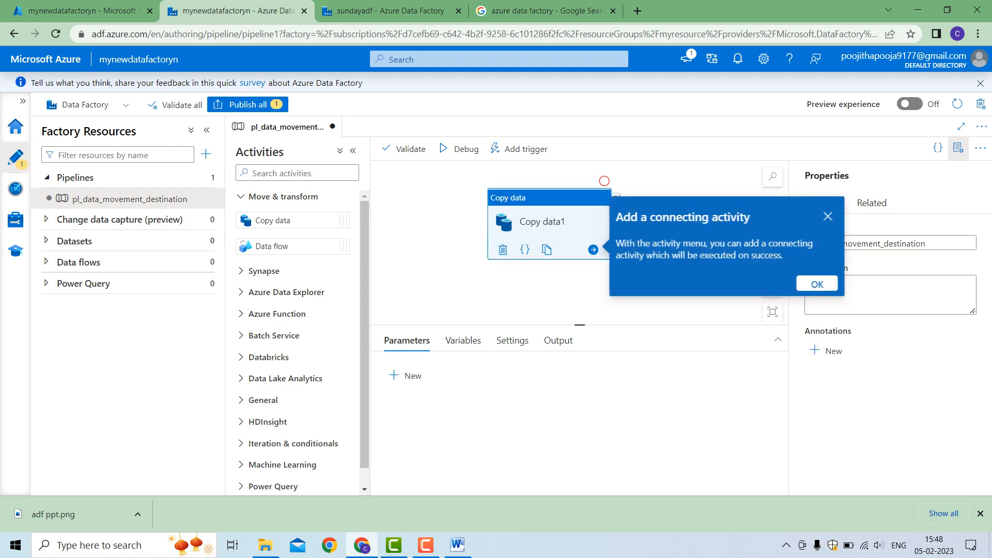
pyautogui.click(817, 284)
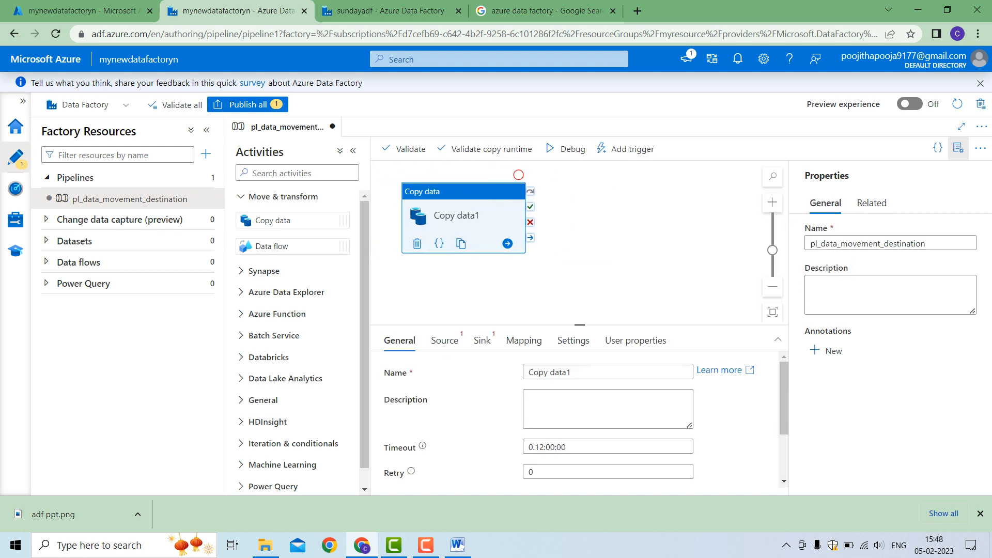
pyautogui.click(417, 244)
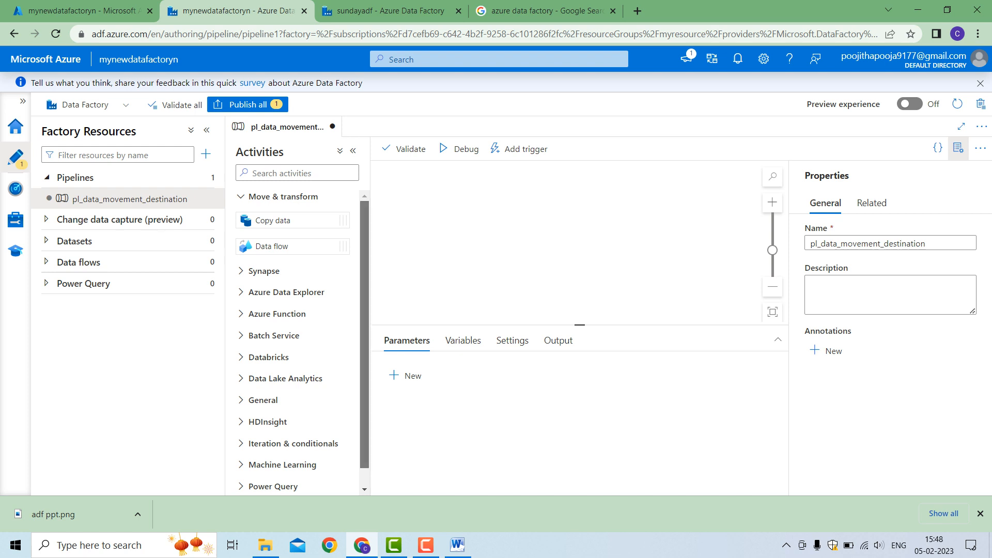
# Examine the activities offered under Synapse, Azure Data Explorer, Azure Function, Batch Service, Databricks, and Iteration & conditionals
pyautogui.scroll(-1, 297, 341)
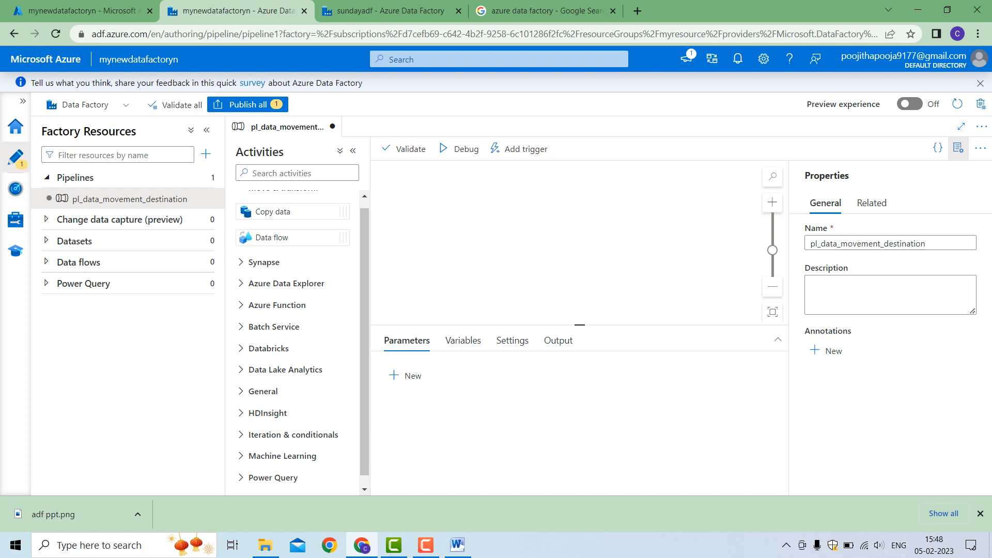
pyautogui.click(260, 262)
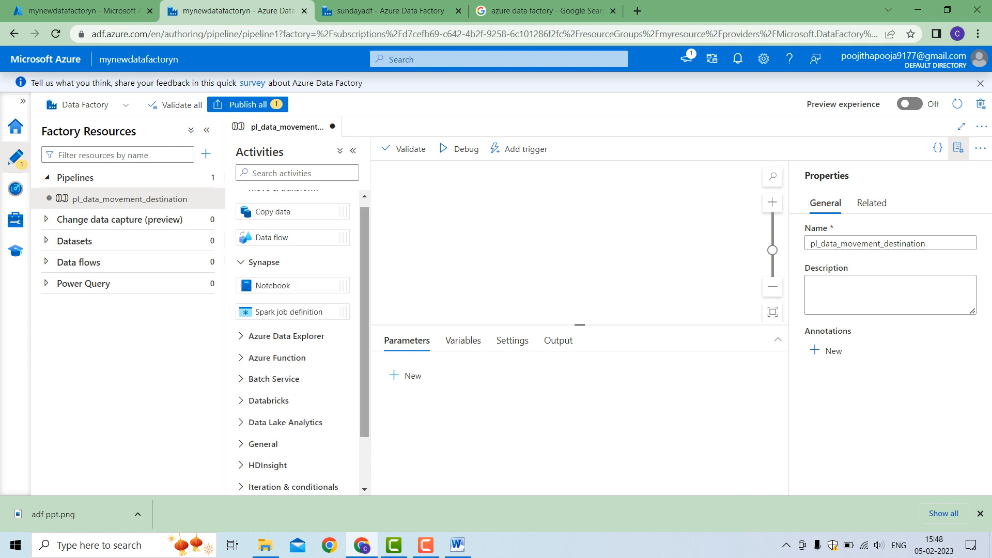
pyautogui.moveTo(364, 310); pyautogui.dragTo(364, 358)
pyautogui.click(274, 274)
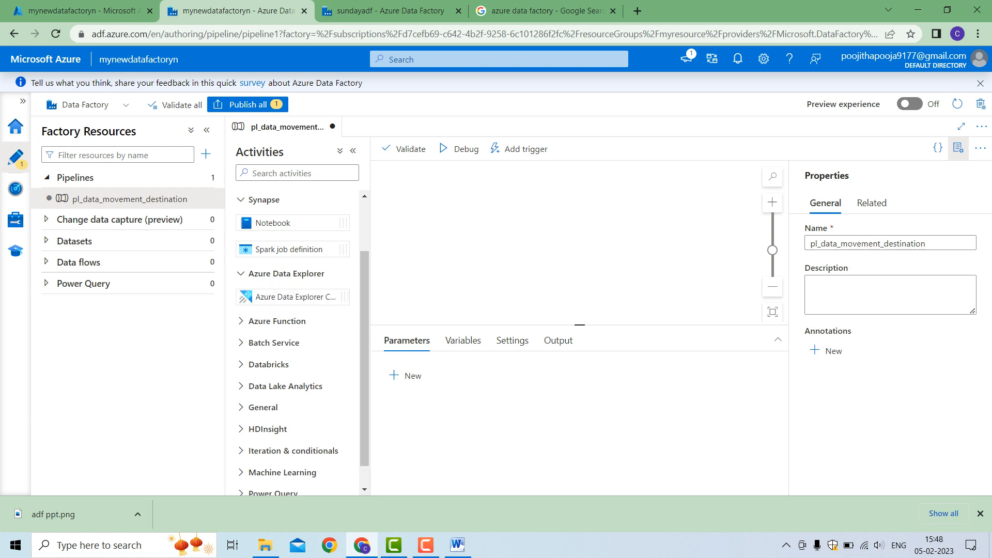
pyautogui.click(277, 320)
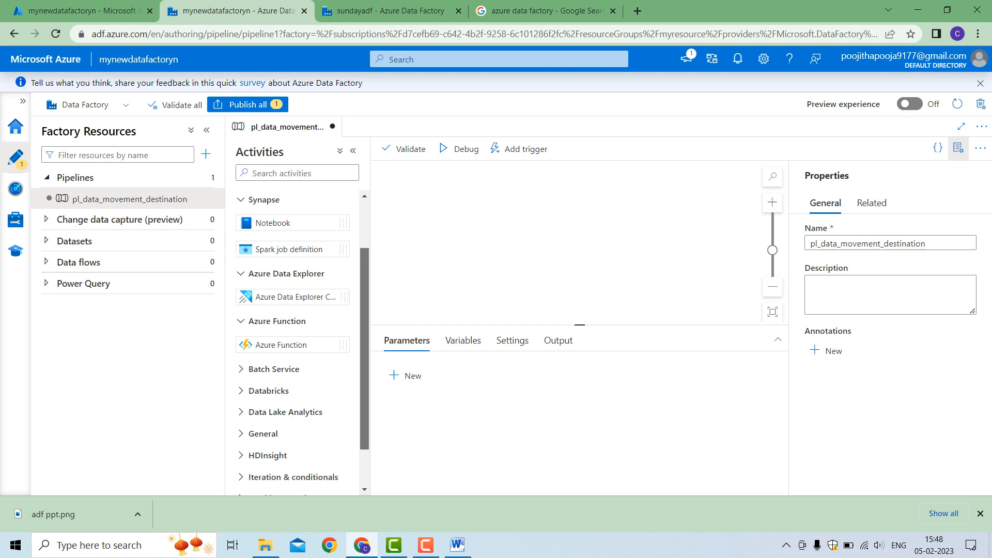
pyautogui.scroll(-1, 364, 349)
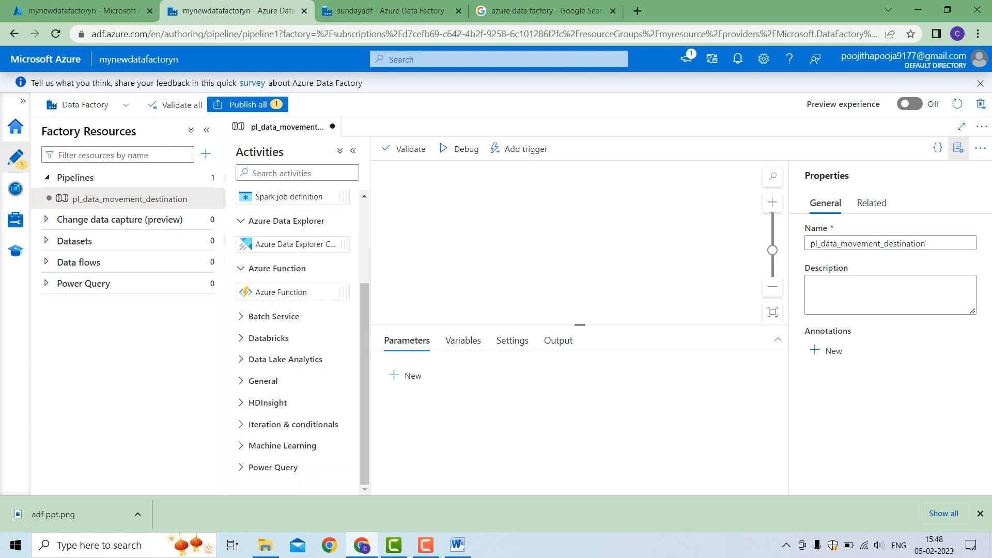
pyautogui.click(274, 316)
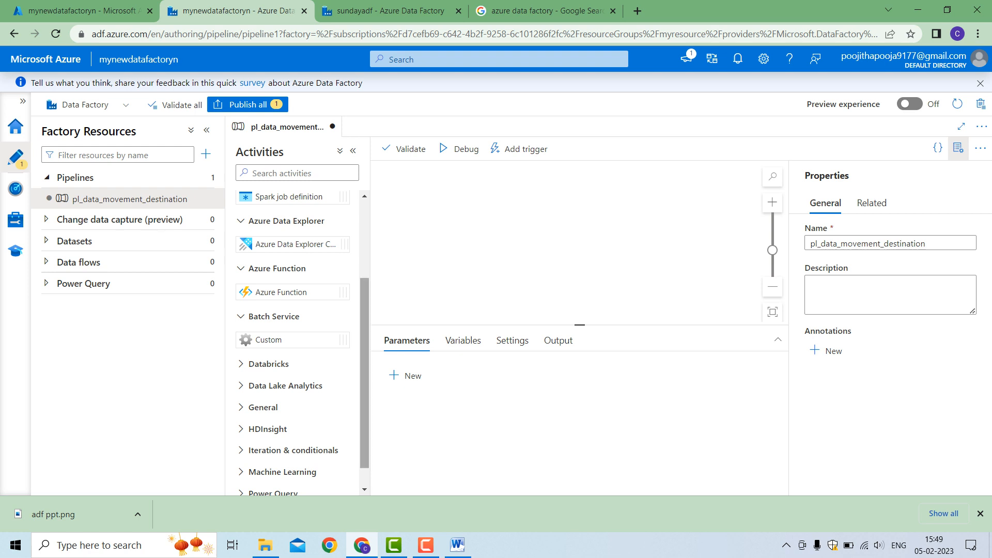
pyautogui.scroll(-1, 302, 344)
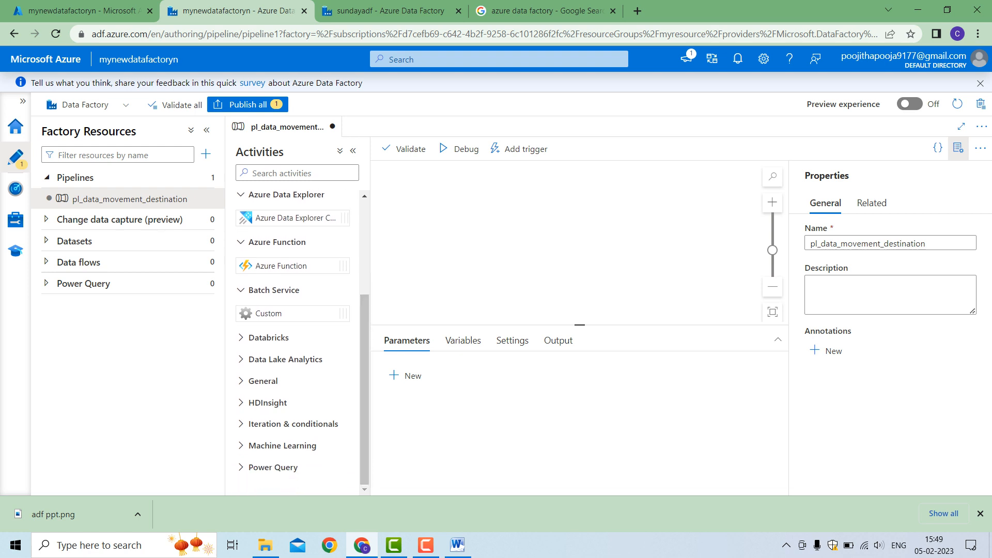
pyautogui.click(269, 338)
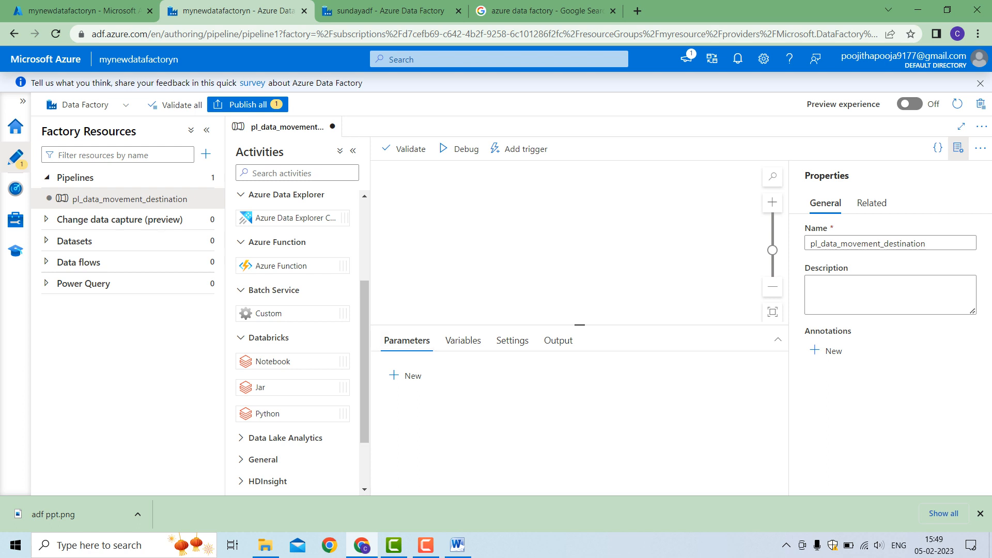
pyautogui.scroll(-3, 302, 341)
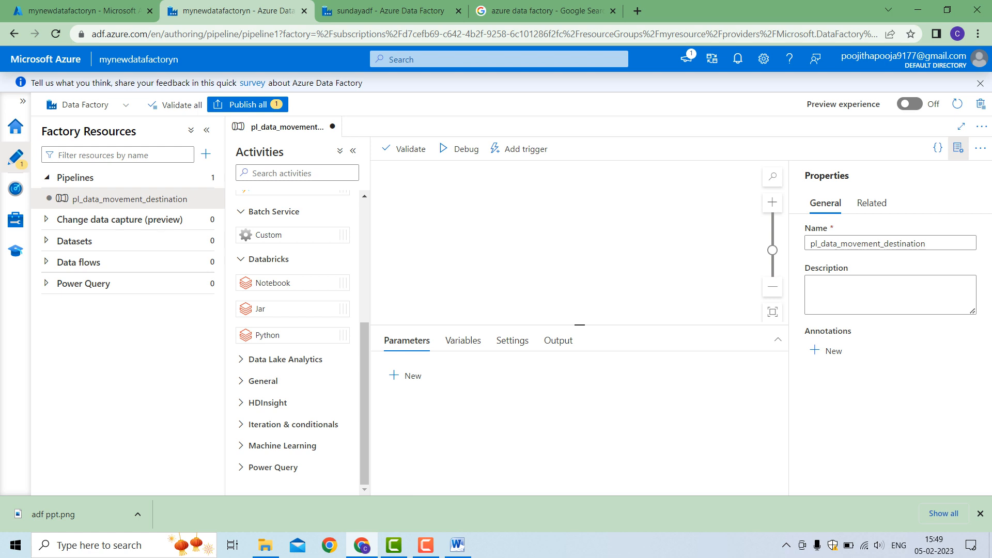
pyautogui.click(293, 425)
pyautogui.moveTo(364, 382); pyautogui.dragTo(364, 440)
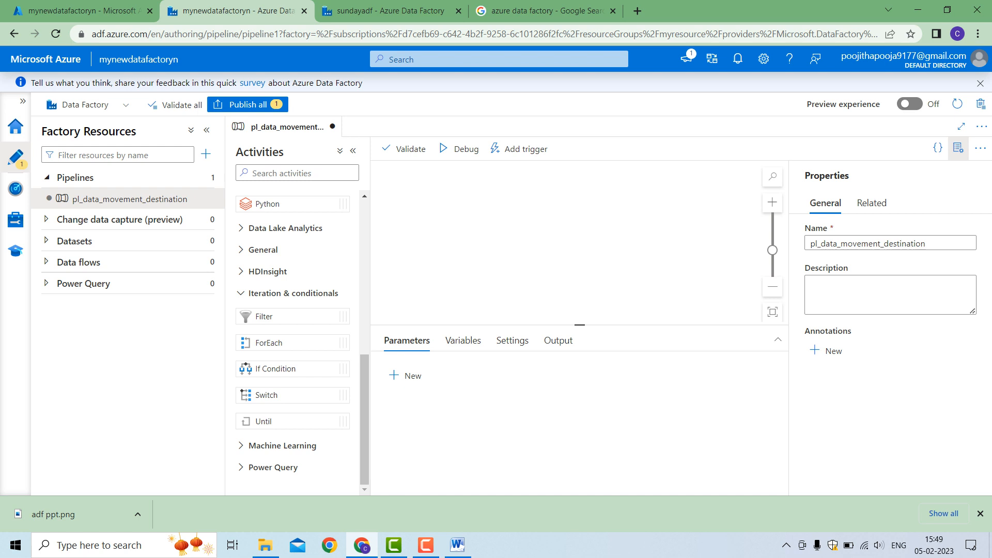
pyautogui.scroll(10, 298, 341)
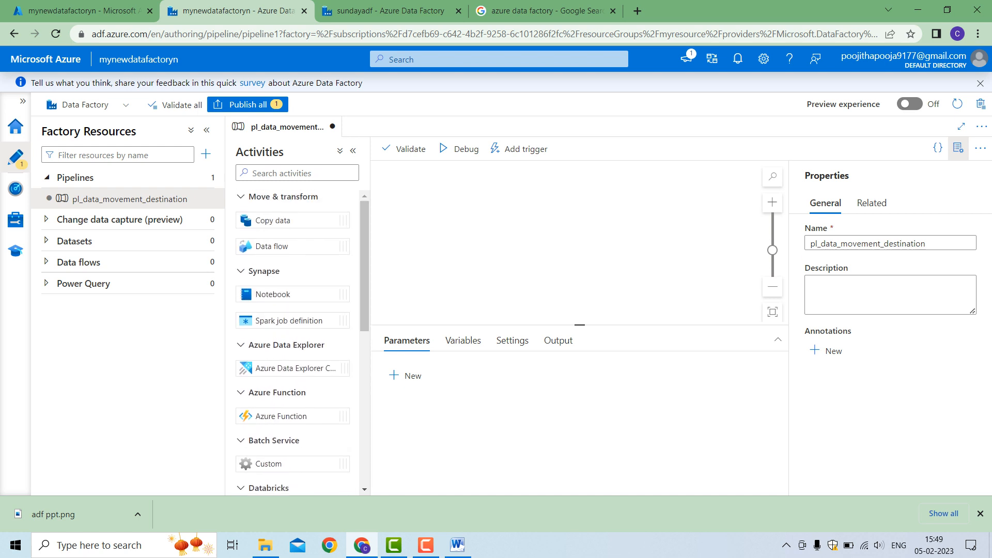